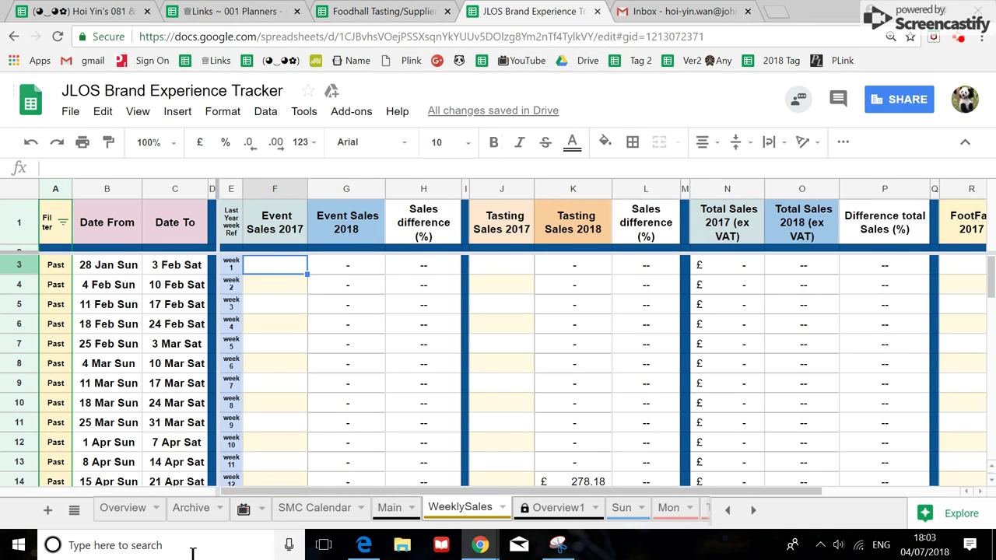
Look over the training video links sheet, close the link preview and return to WeeklySales
left_click(246, 509)
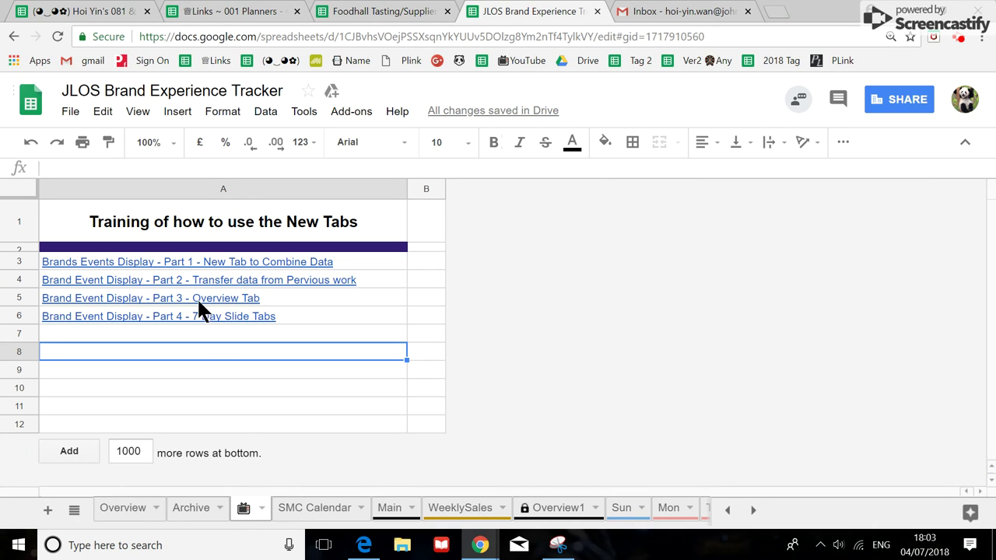
mouse_move(206, 297)
mouse_move(250, 268)
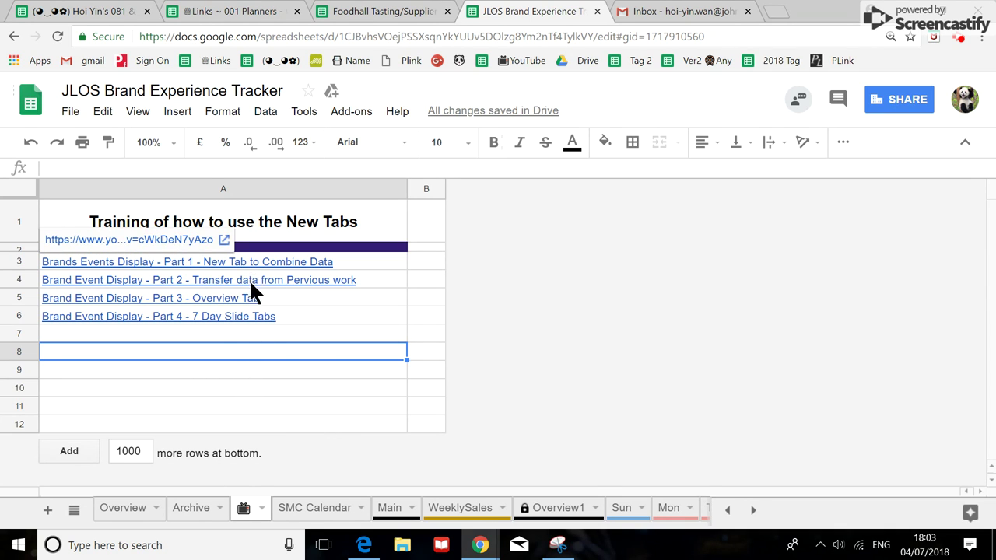
left_click(290, 331)
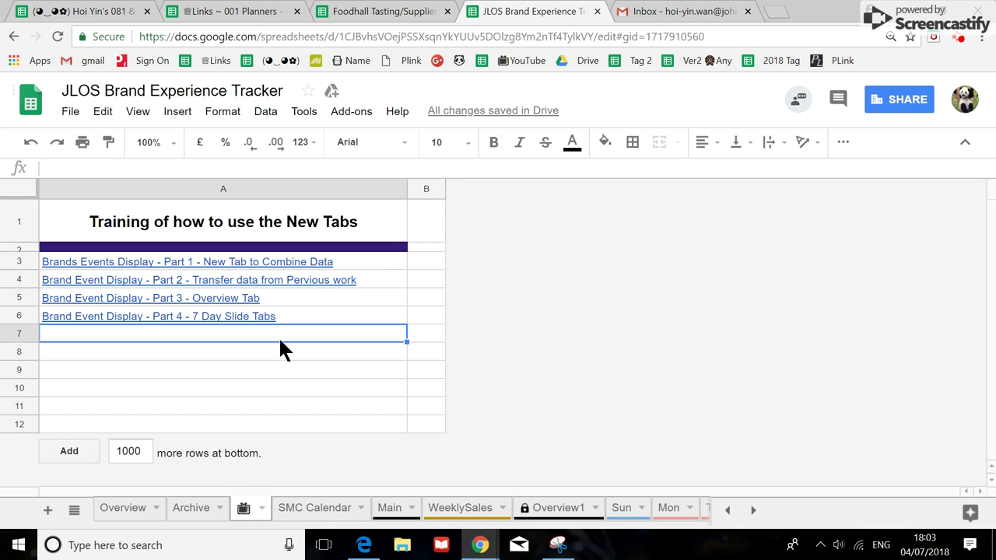
left_click(467, 514)
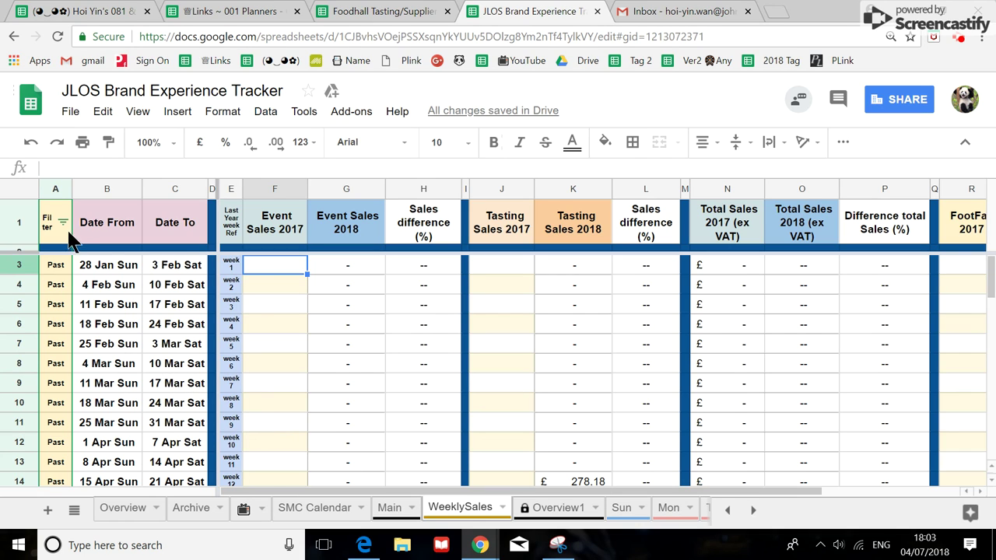
Collapse the menus and filter column A to hide the Past weeks
left_click(62, 222)
scroll(171, 466, "down", 2)
scroll(174, 502, "down", 2)
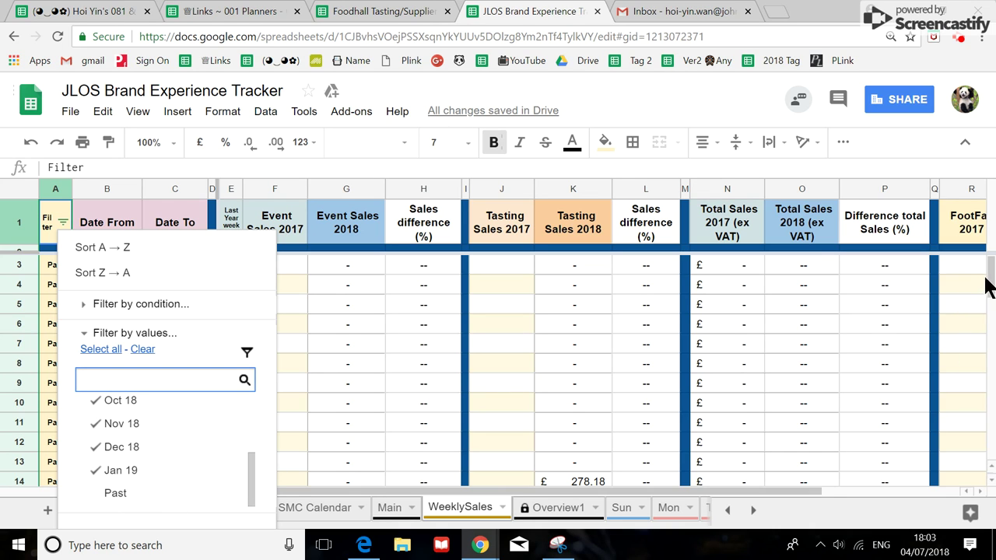
left_click(964, 142)
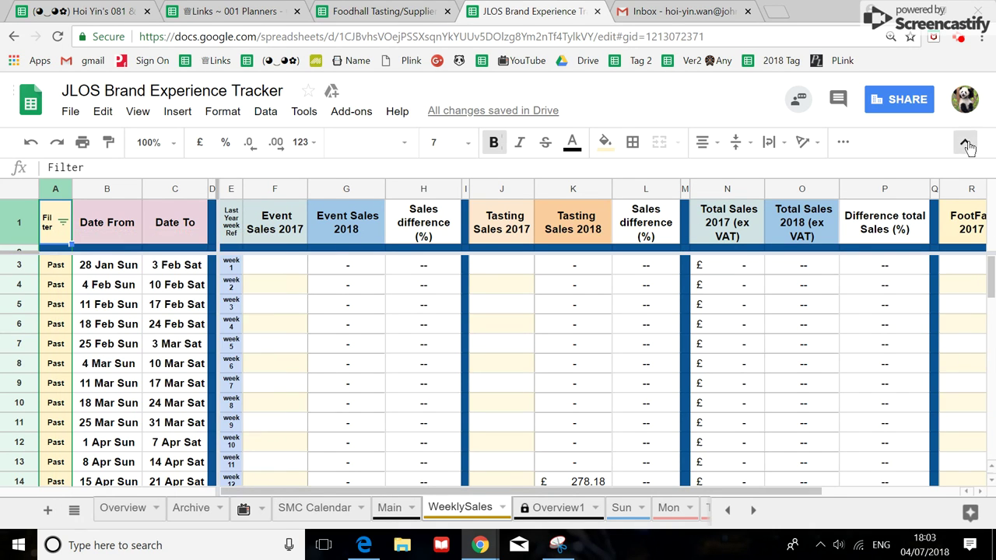
left_click(63, 168)
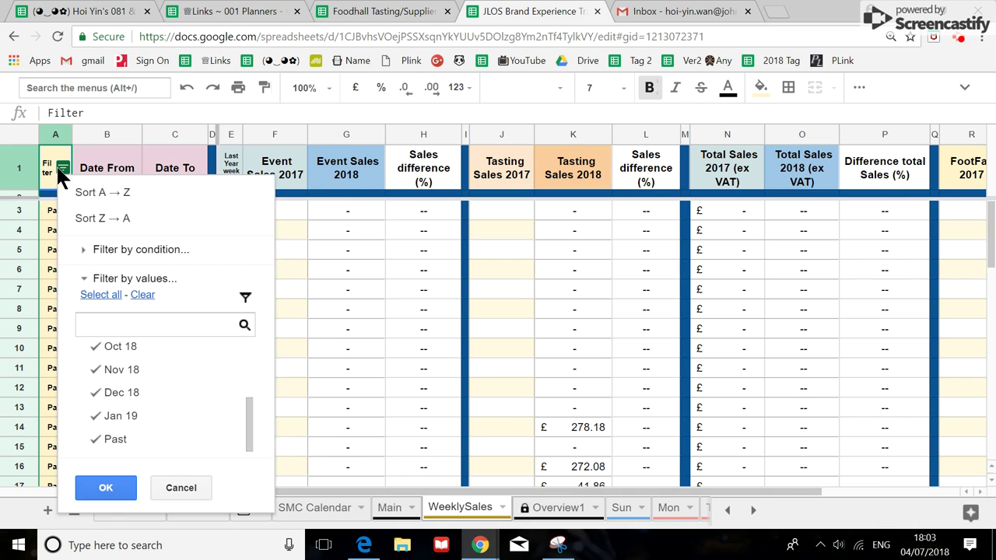
left_click(100, 438)
left_click(106, 488)
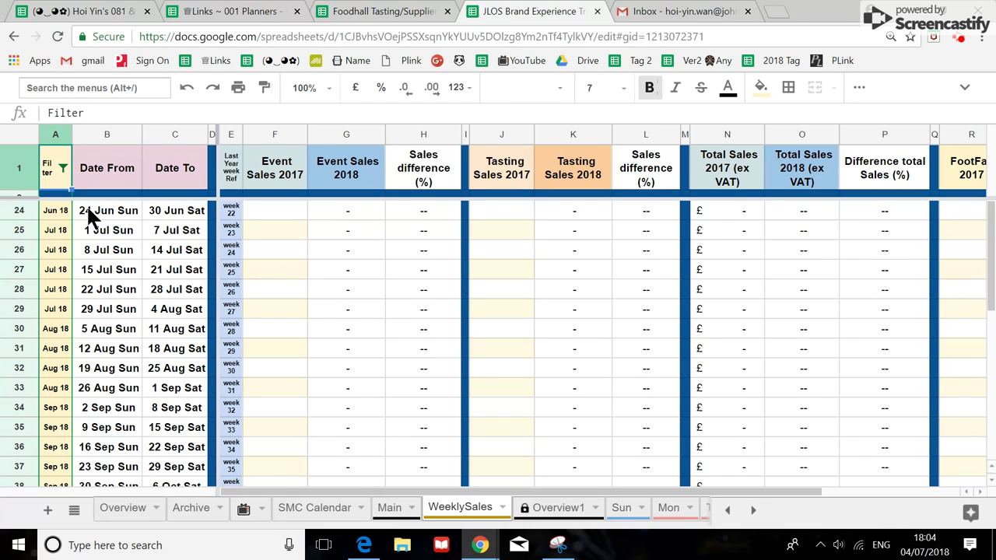
Select all values in column A's filter so every week shows again
left_click(63, 176)
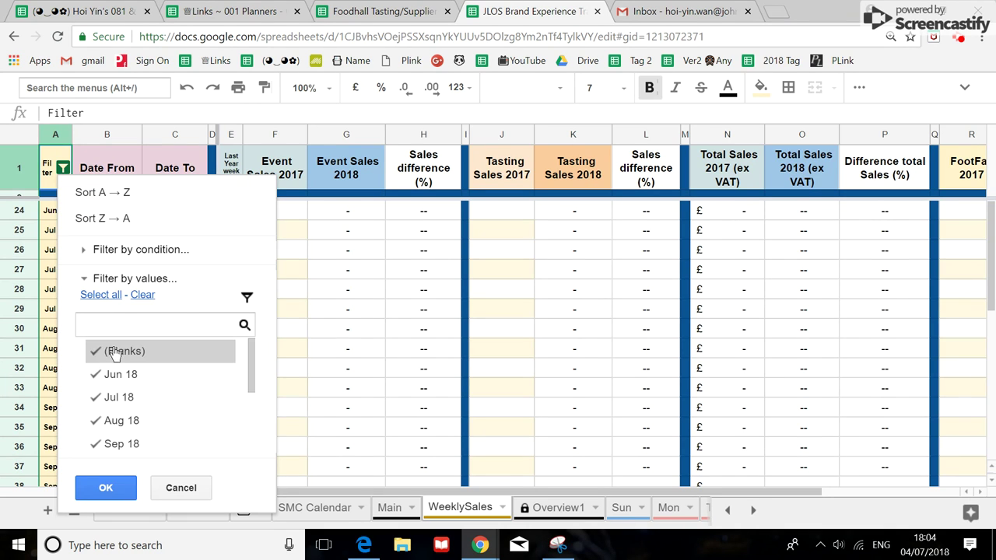
left_click(106, 303)
left_click(120, 494)
scroll(249, 381, "up", 5)
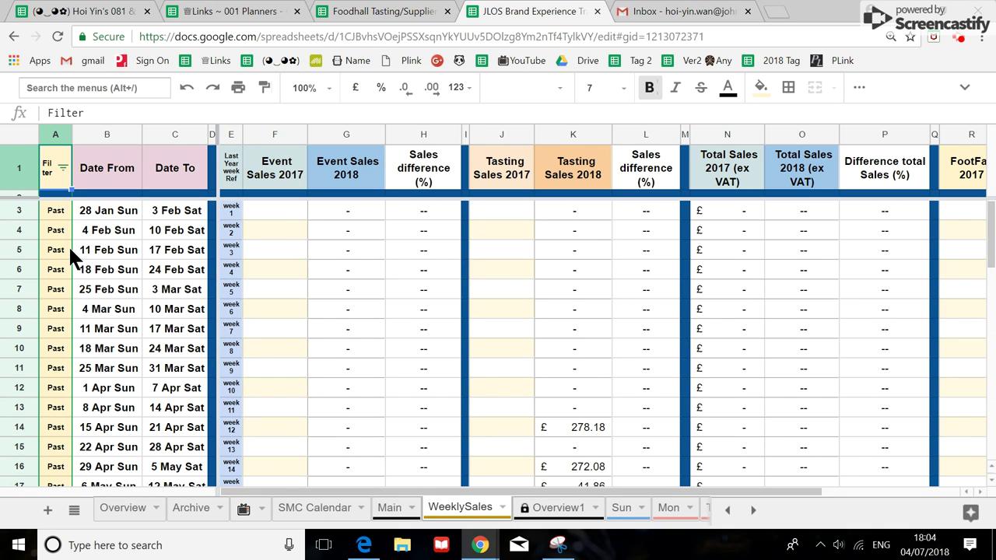
scroll(124, 311, "down", 6)
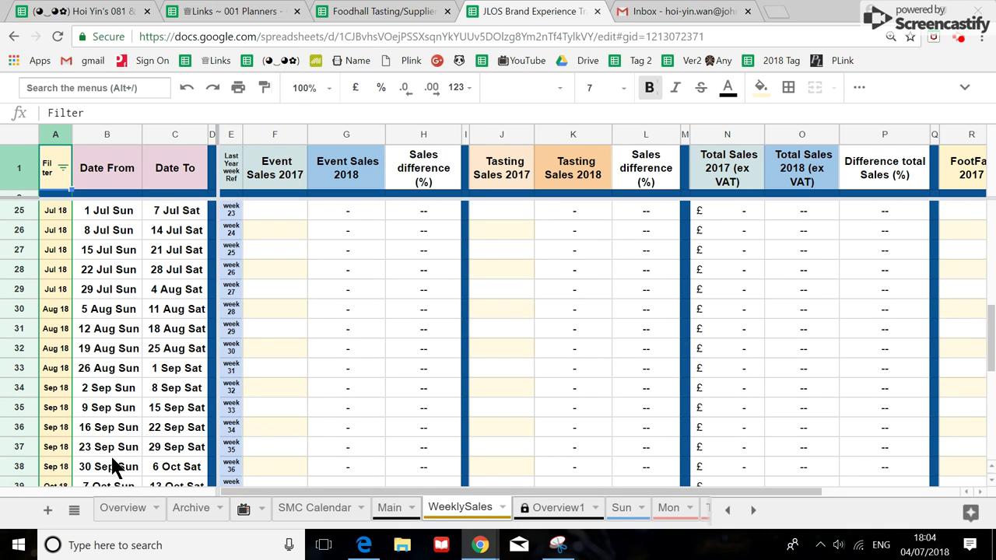
scroll(112, 465, "up", 6)
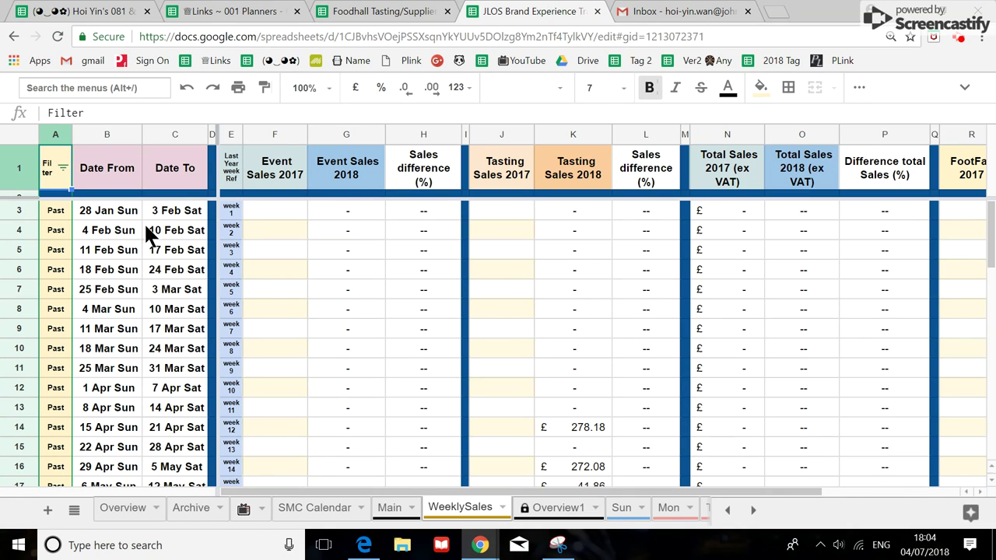
left_click(175, 139)
right_click(176, 138)
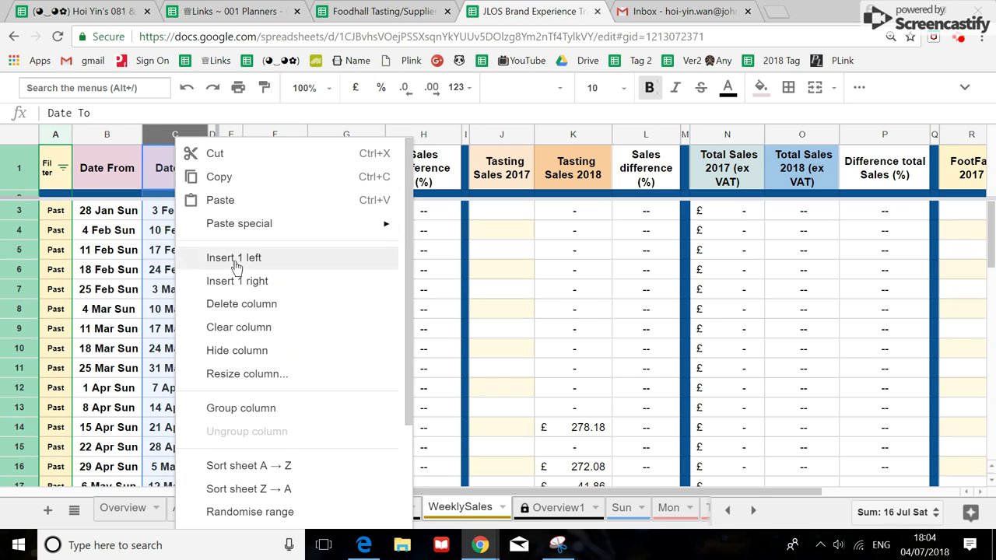
left_click(257, 352)
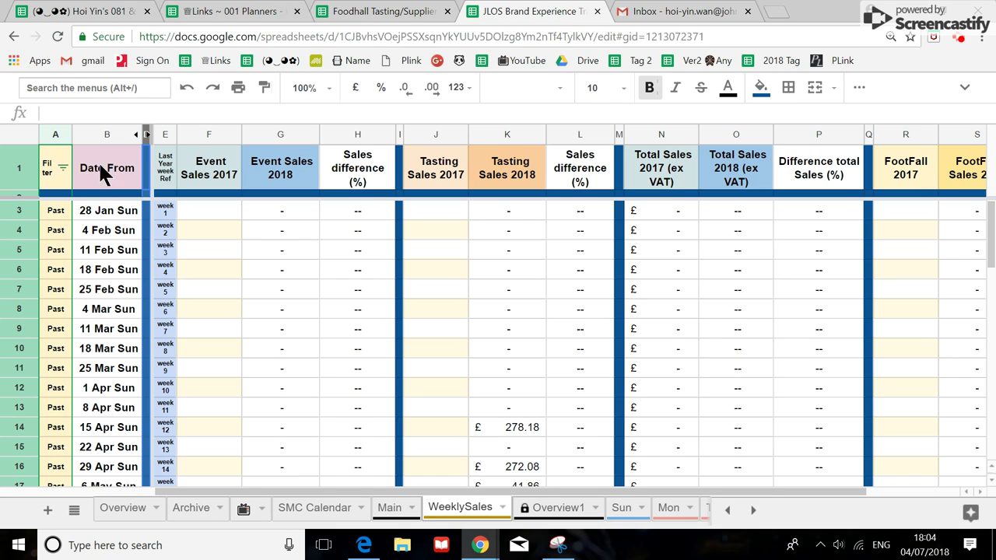
scroll(106, 405, "down", 8)
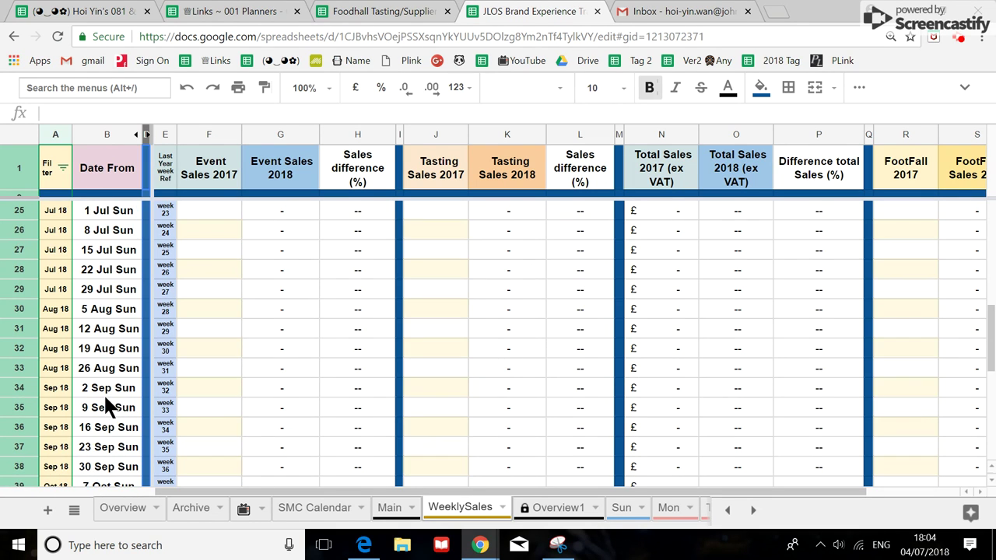
scroll(105, 399, "down", 2)
scroll(105, 398, "up", 10)
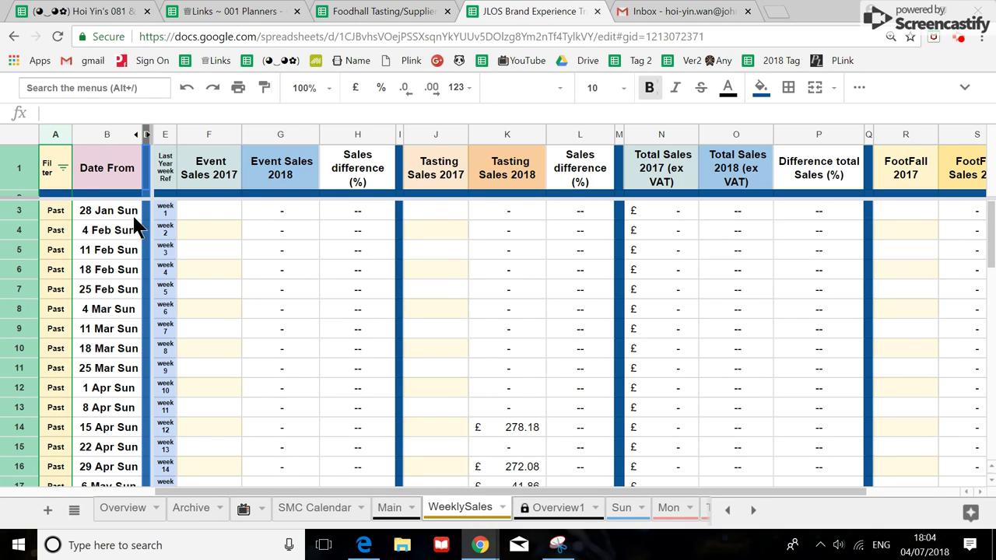
left_click(137, 134)
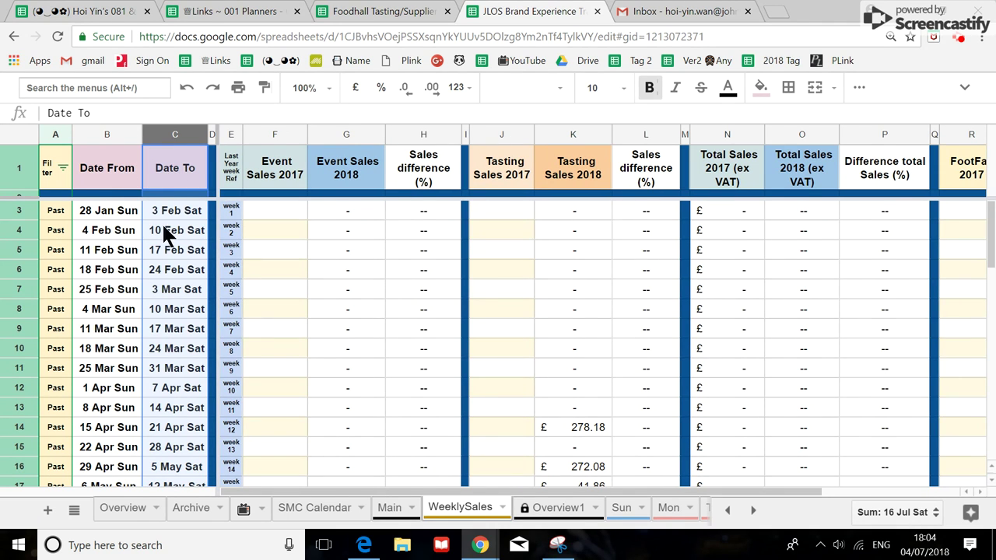
scroll(159, 250, "down", 10)
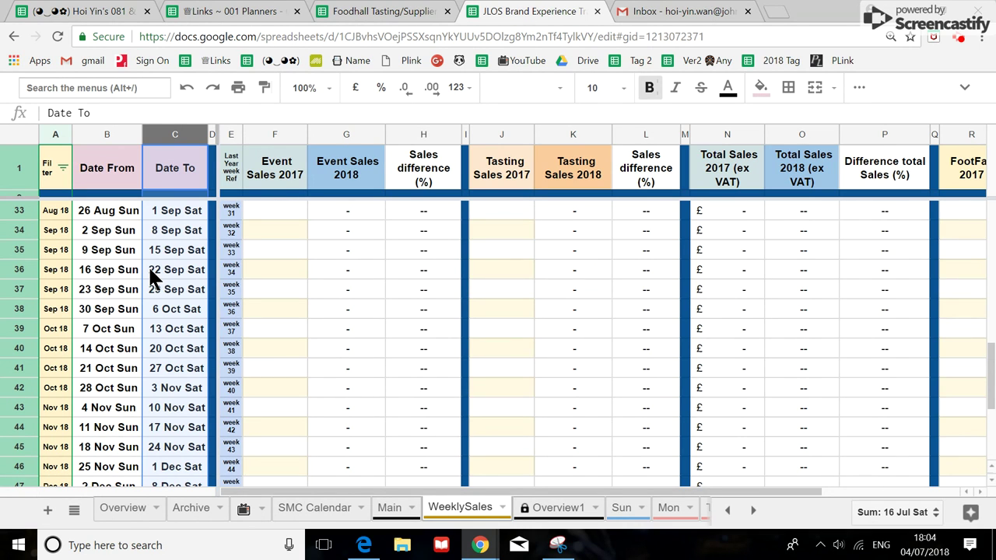
scroll(153, 274, "up", 10)
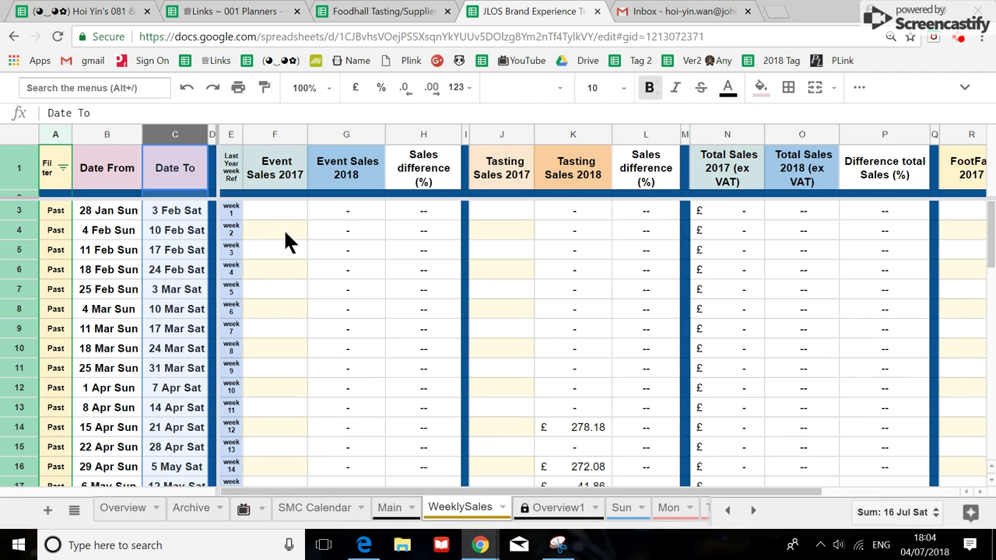
left_click(283, 228)
Highlight columns F, J and R (Event Sales, Tasting Sales, FootFall 2017), then switch to Main
left_click(259, 135)
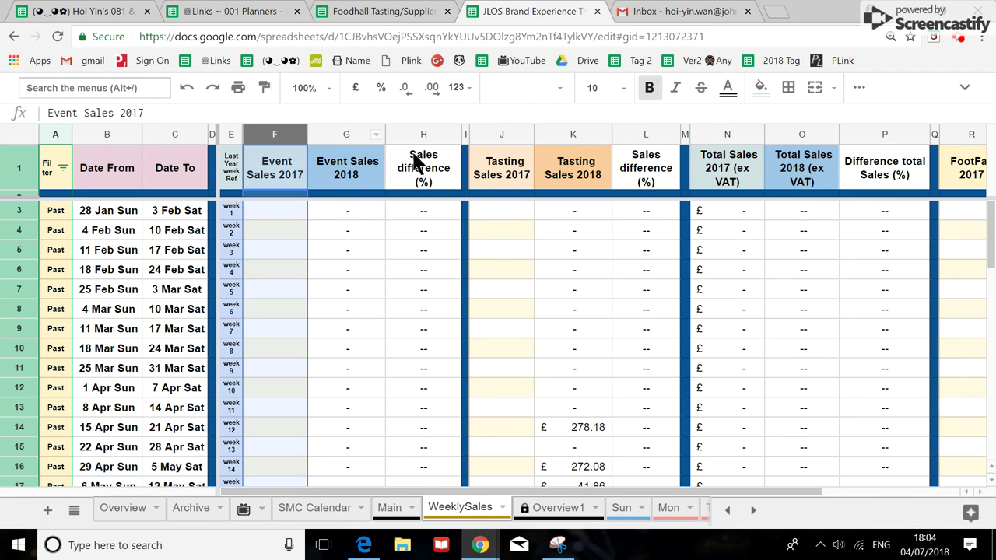
left_click(514, 135)
left_click(950, 129)
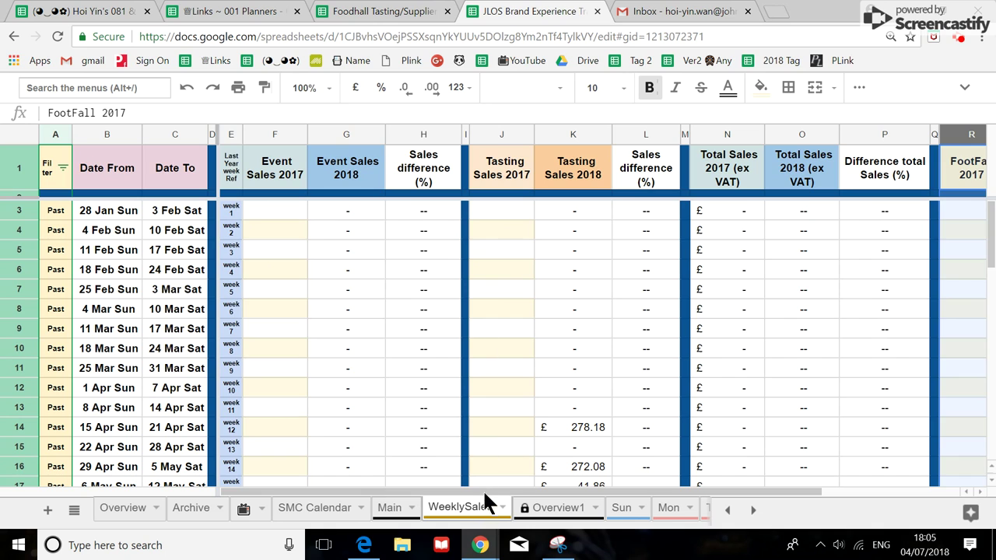
left_click_drag(483, 489, 638, 518)
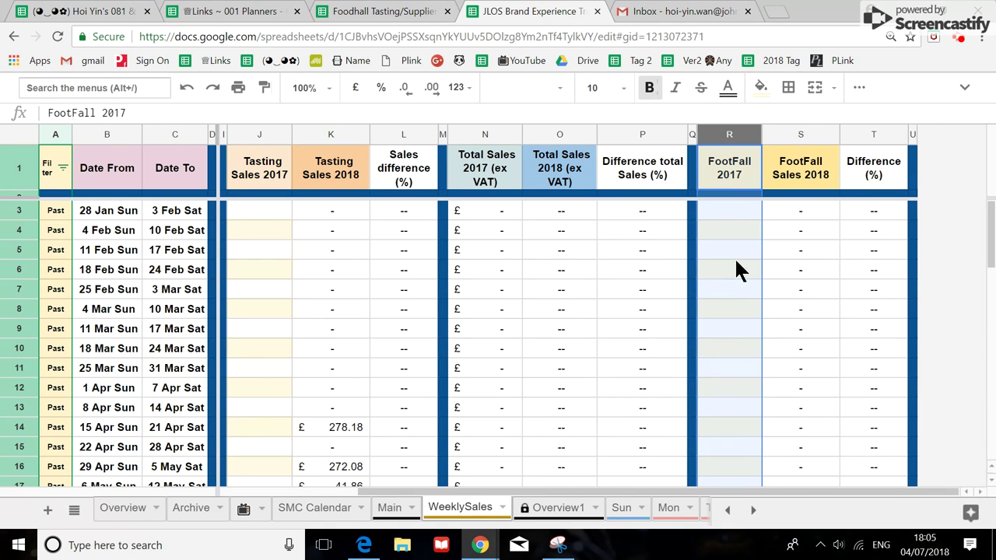
left_click_drag(703, 492, 522, 505)
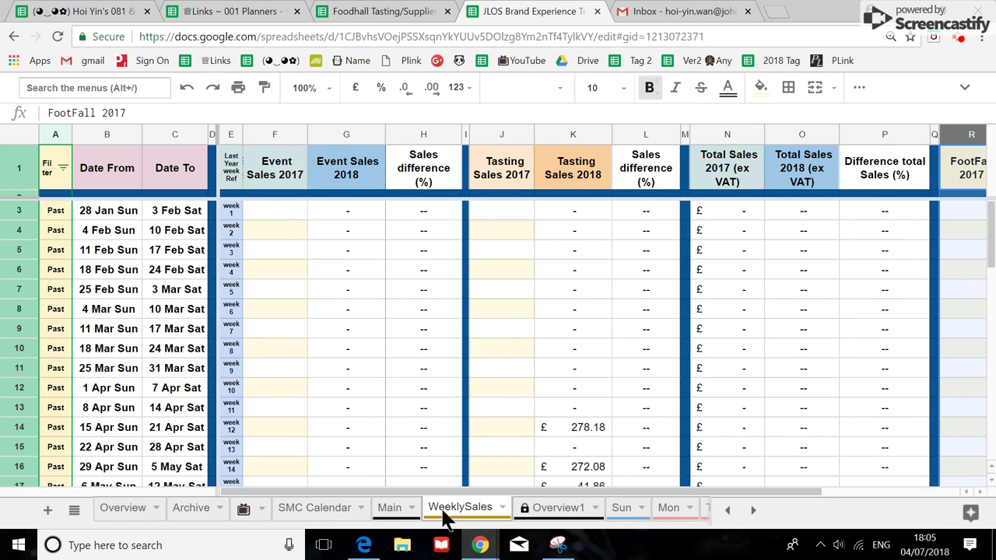
left_click(389, 508)
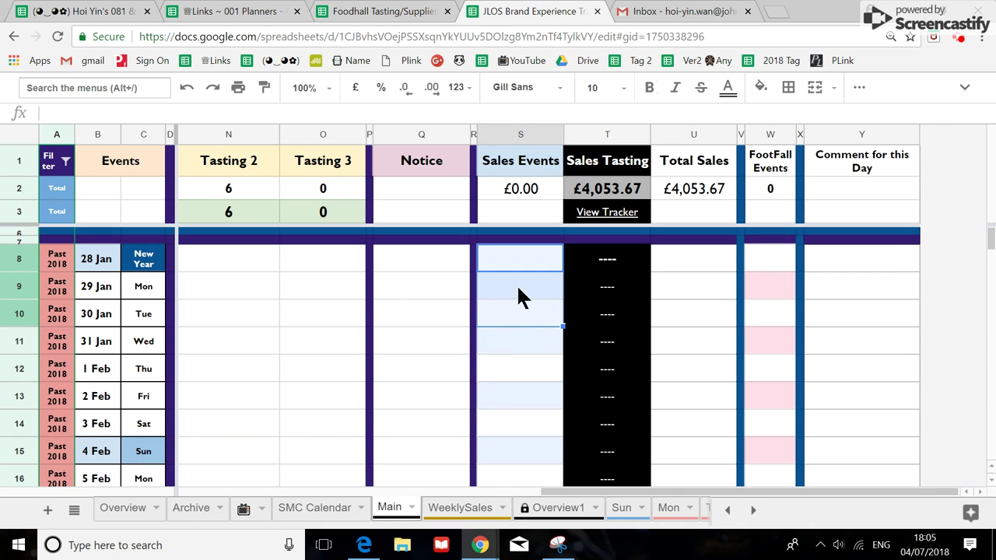
Select the Sales Events column, scroll the Main sheet, and reveal the View Tracker link in T3
left_click(515, 135)
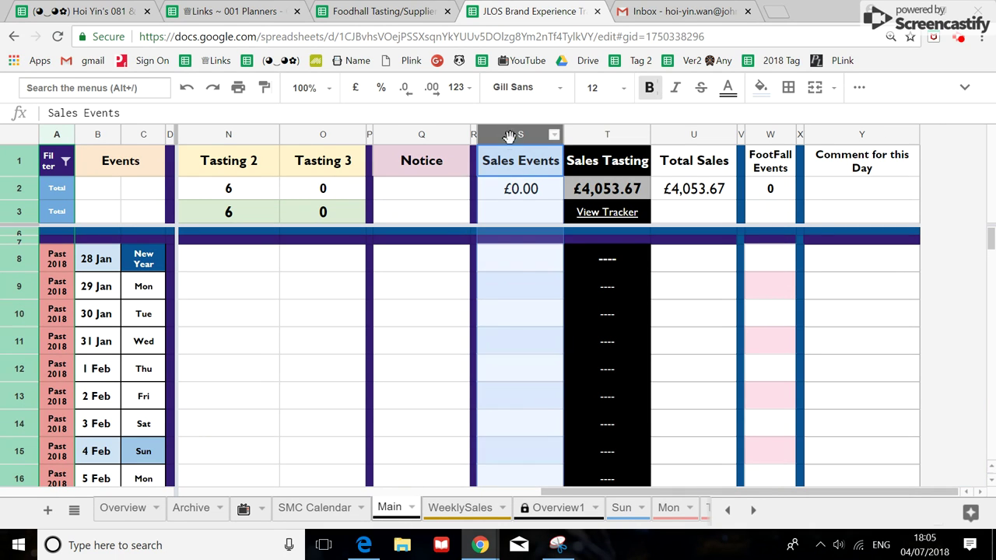
scroll(515, 320, "down", 5)
scroll(515, 319, "down", 10)
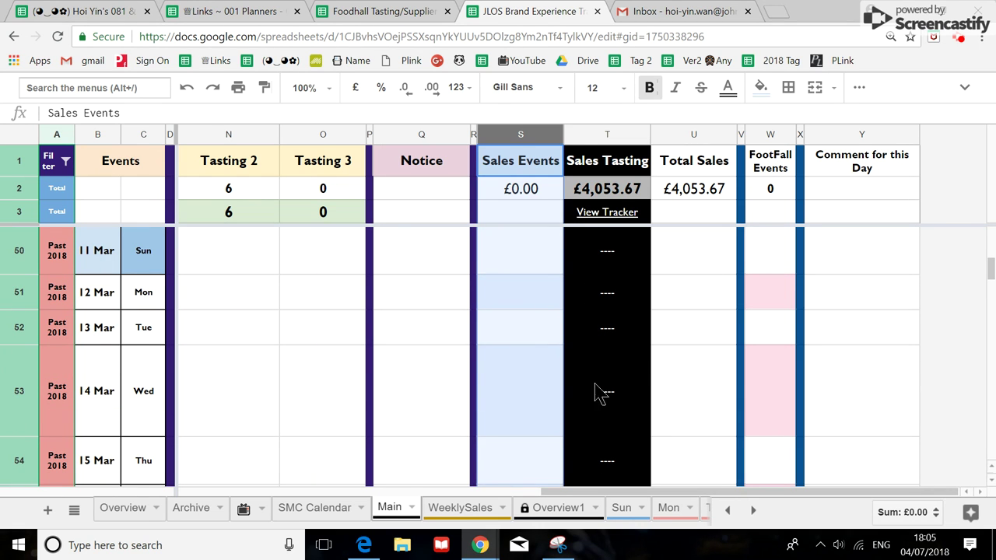
scroll(603, 295, "down", 5)
scroll(599, 342, "down", 13)
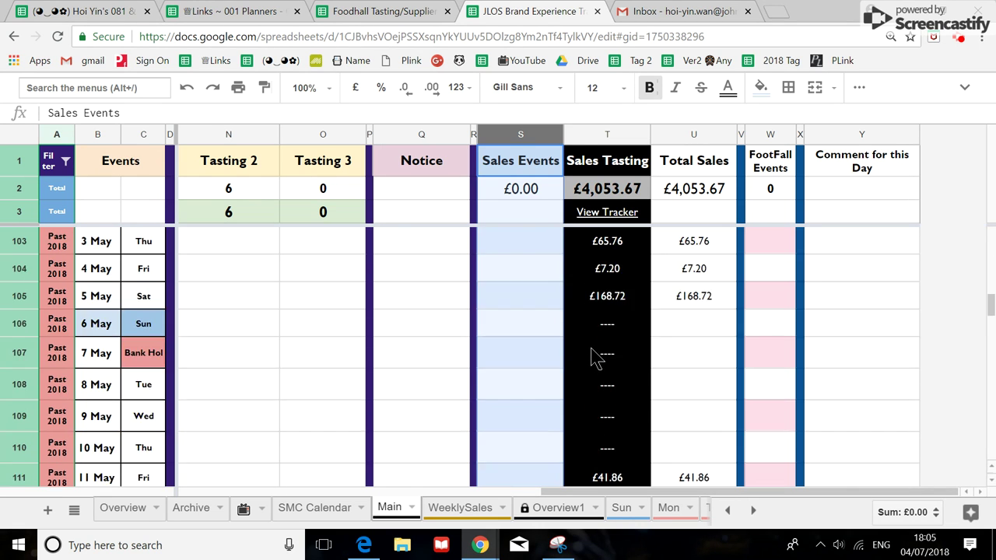
scroll(596, 356, "up", 2)
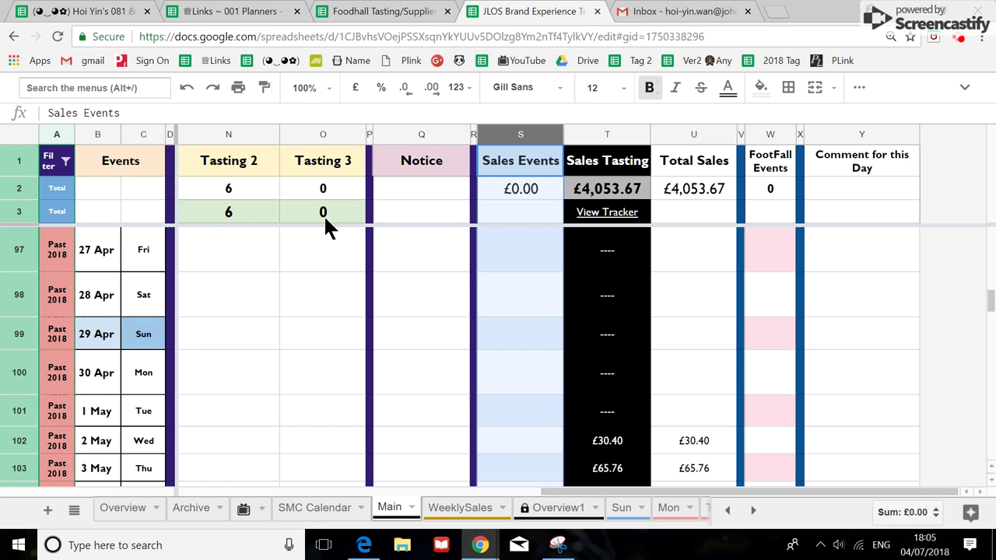
left_click(599, 220)
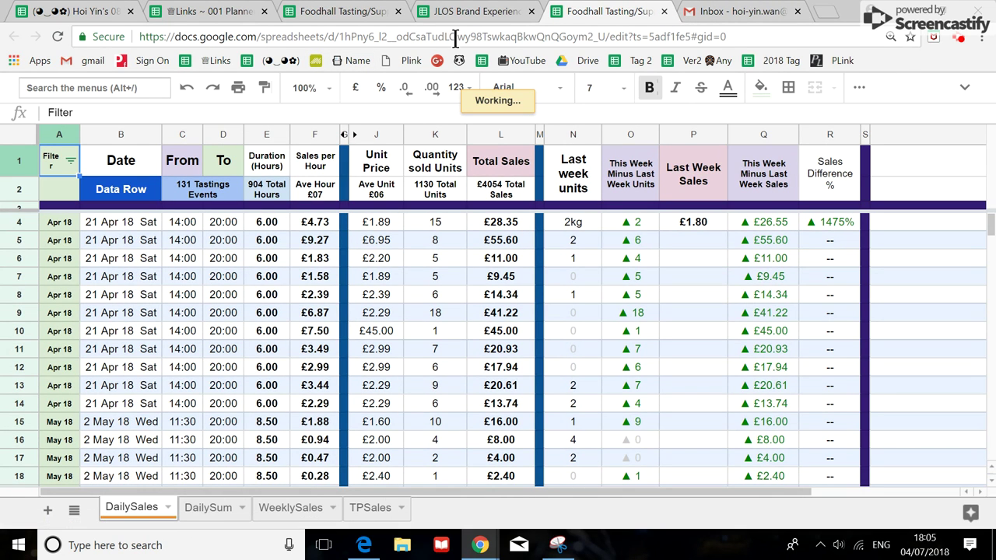
Close the duplicate Foodhall Tasting browser tab and select the 21 Apr 18 dates in B4:B14
left_click(399, 11)
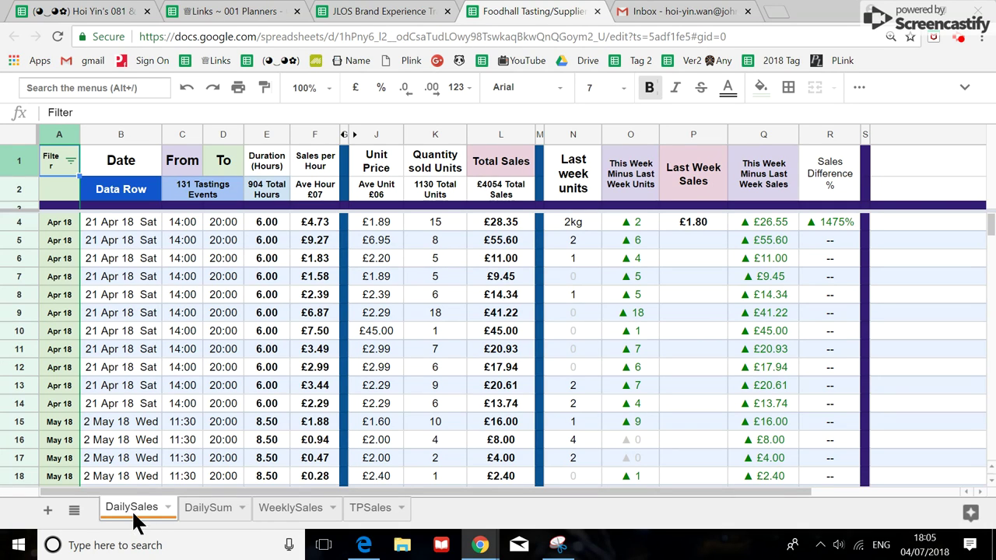
left_click_drag(120, 220, 95, 398)
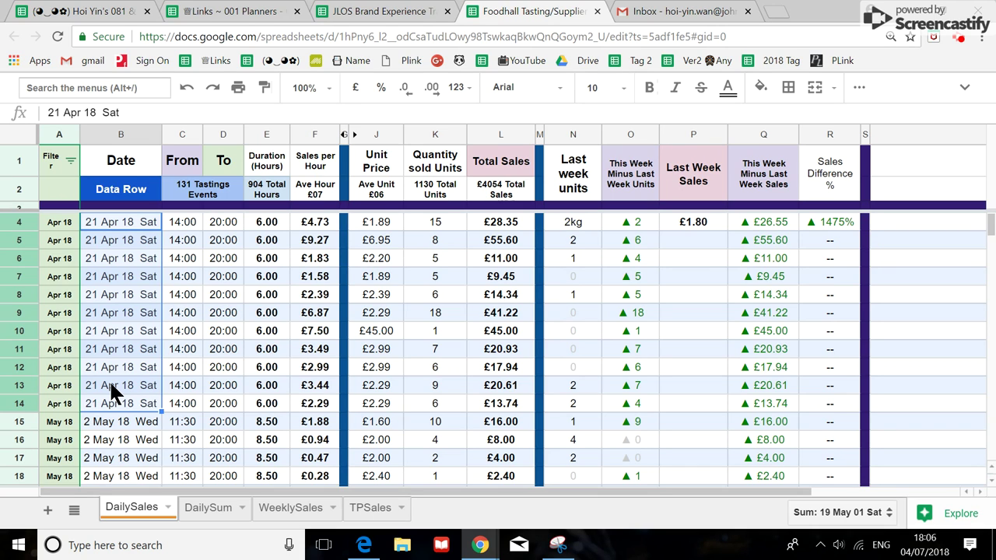
View the DailySum sheet of the Foodhall tracker
left_click(212, 507)
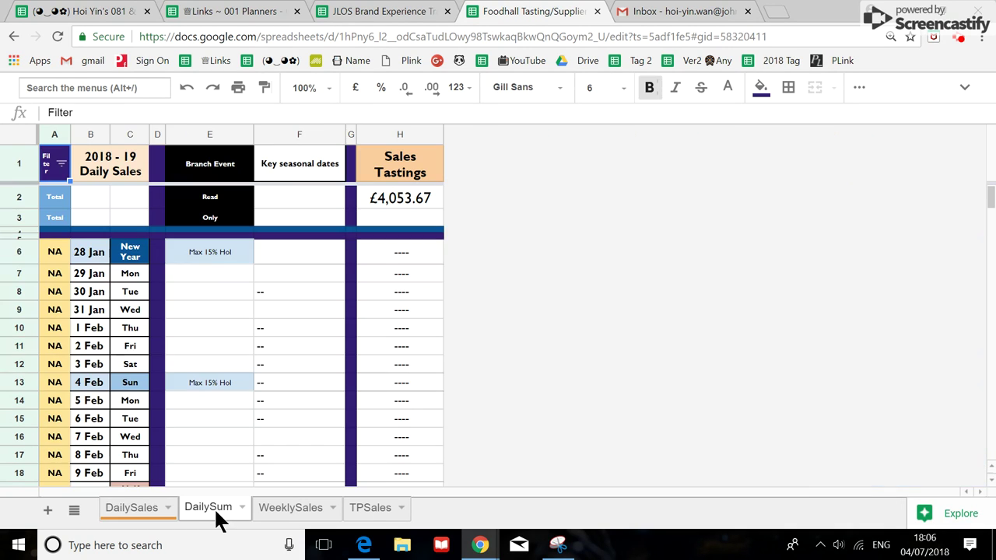
scroll(258, 432, "down", 12)
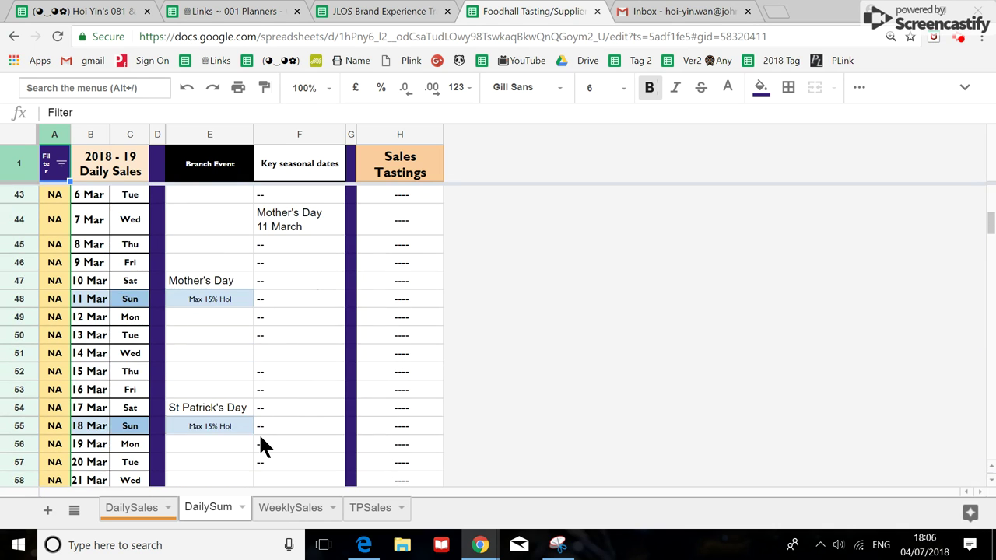
scroll(258, 432, "down", 8)
scroll(268, 424, "up", 2)
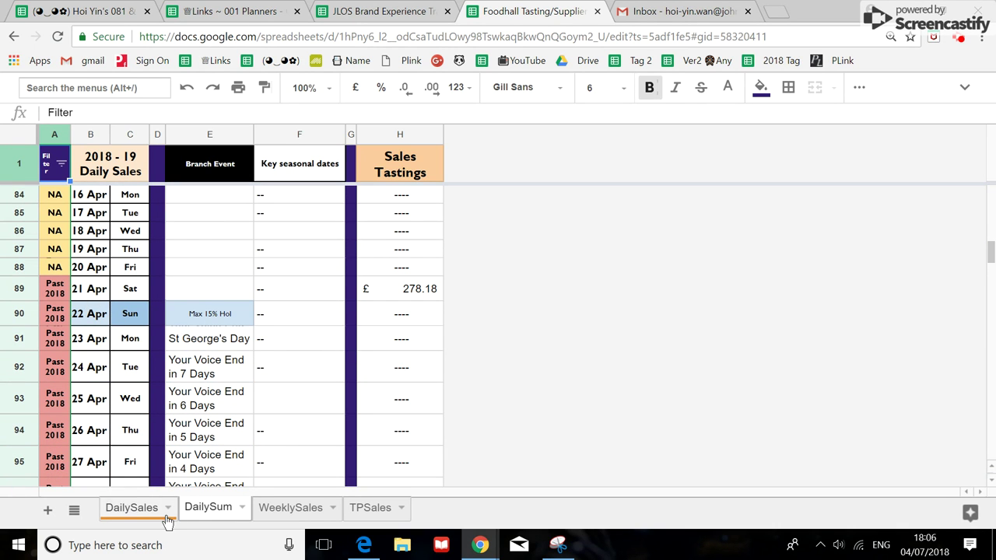
On DailySales, select the eleven 21 Apr Total Sales amounts in L4:L14 to see their £278.18 sum
left_click(132, 510)
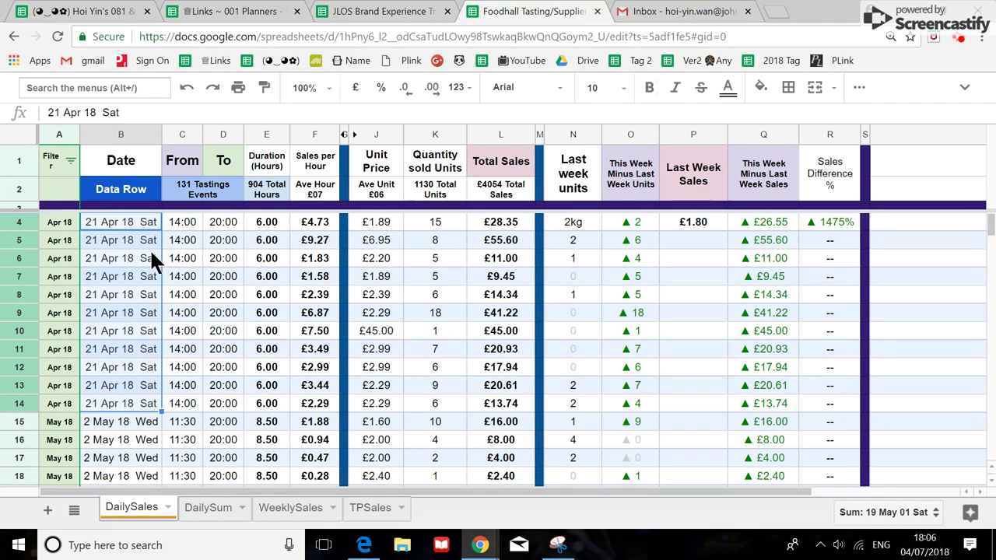
left_click(500, 223)
left_click_drag(496, 246, 502, 393)
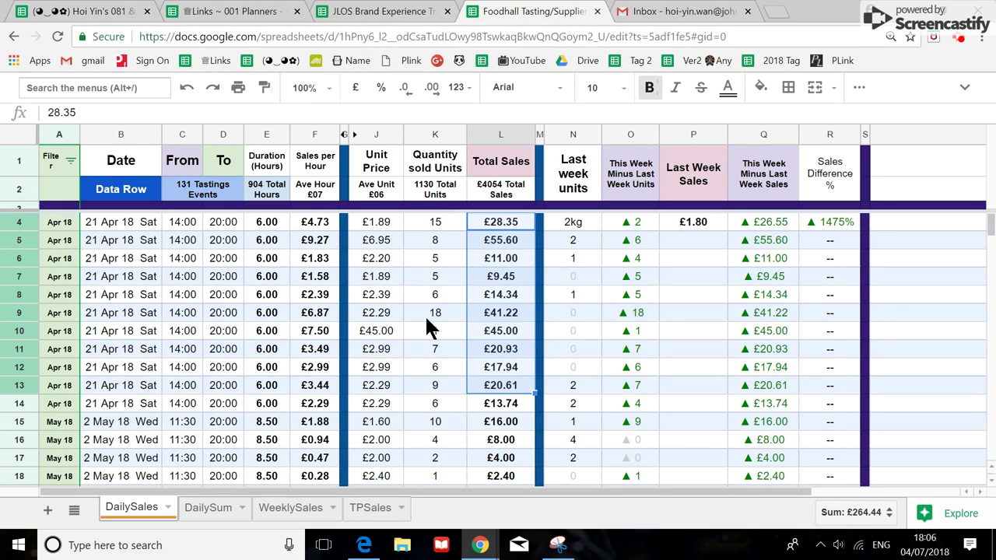
left_click_drag(498, 227, 480, 402)
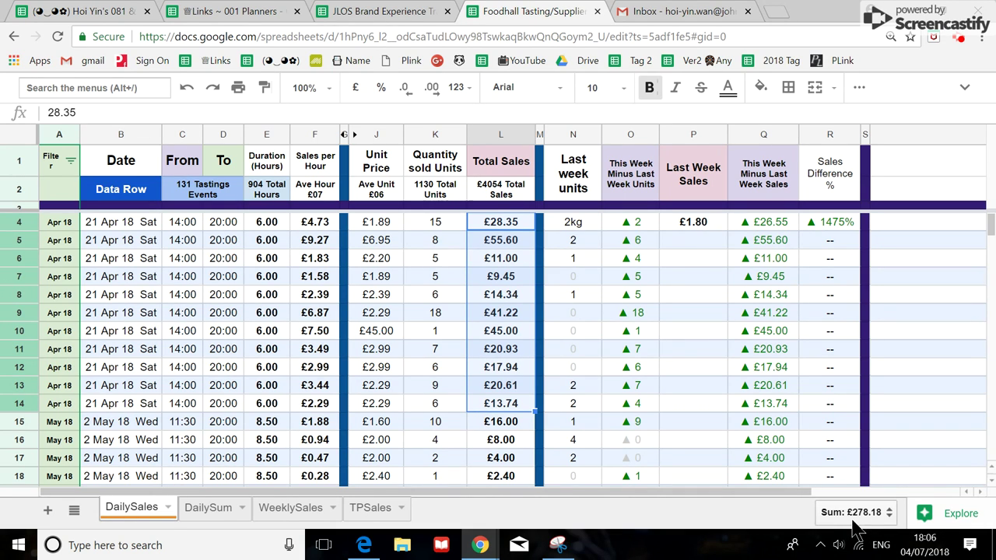
Select DailySum's Sales Tastings column H to compare totals, then go to the JLOS spreadsheet
left_click(211, 508)
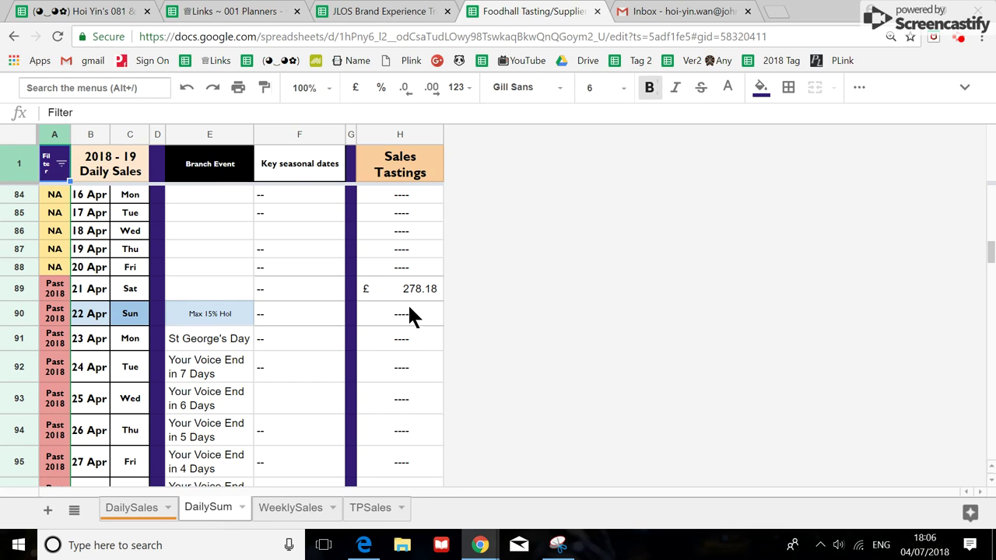
left_click(398, 132)
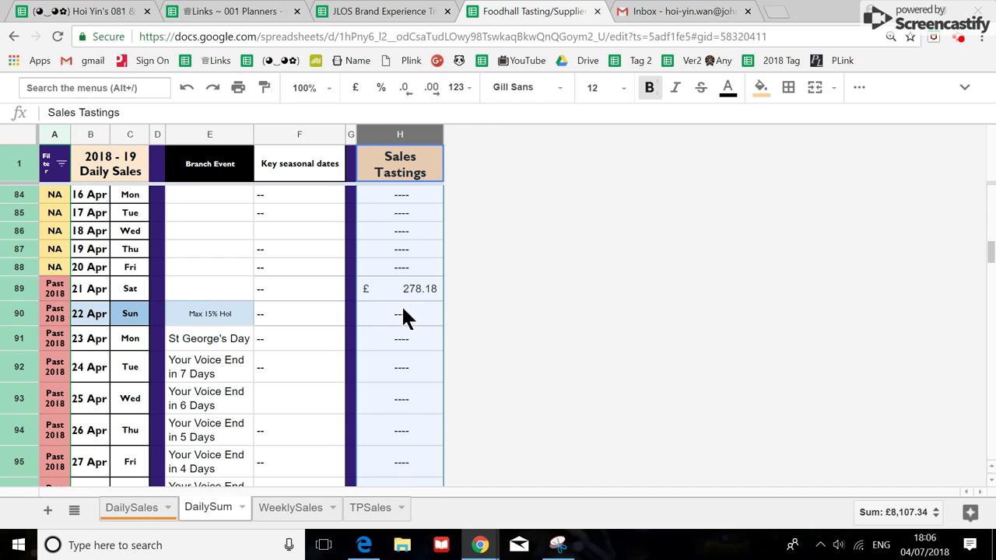
left_click(389, 12)
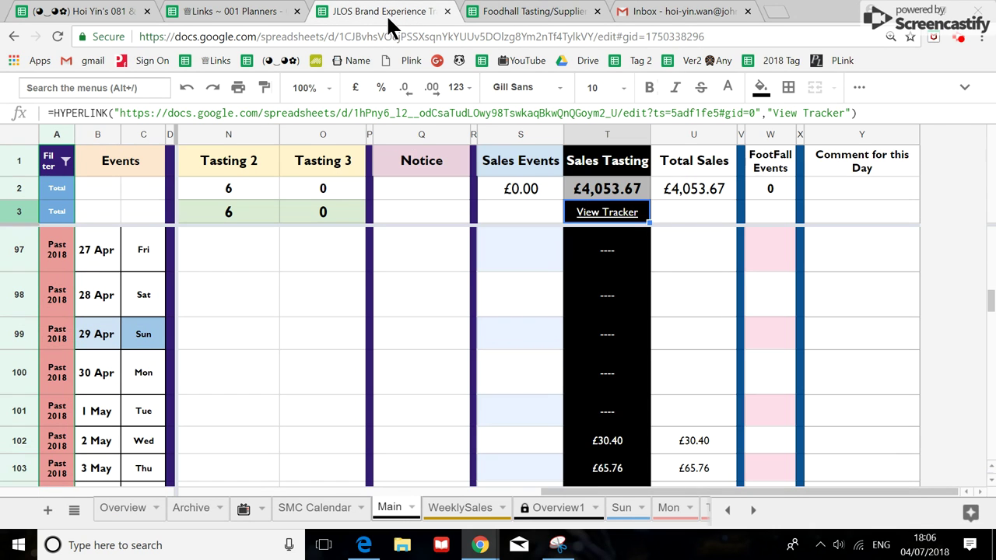
Inspect the Main sheet's Sales Tasting column heading, comparing against the Foodhall tracker
left_click(615, 167)
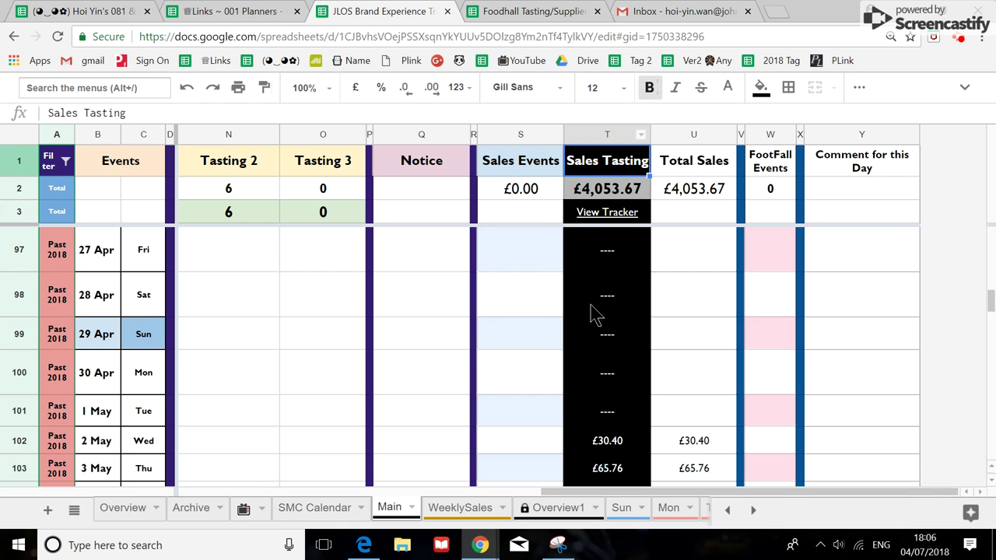
left_click(546, 12)
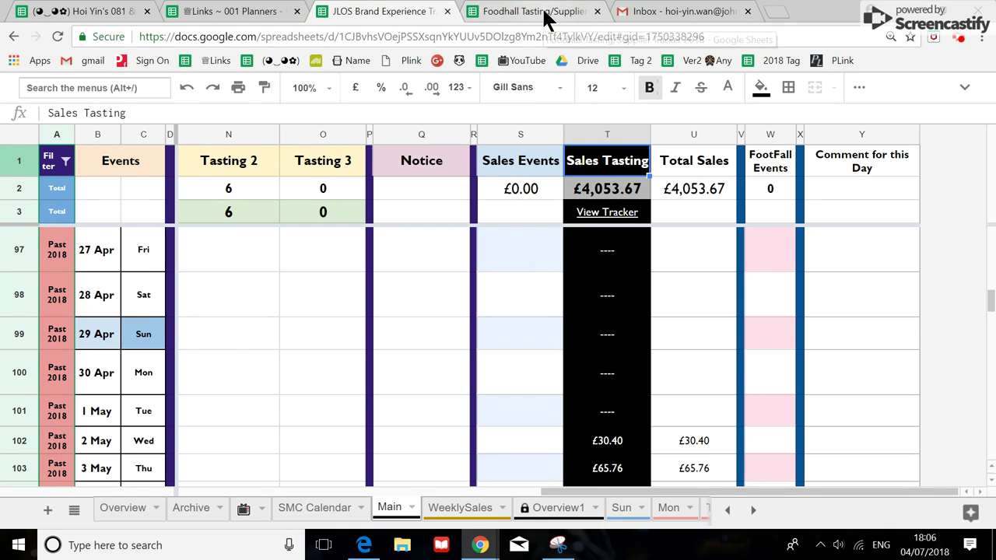
left_click(362, 14)
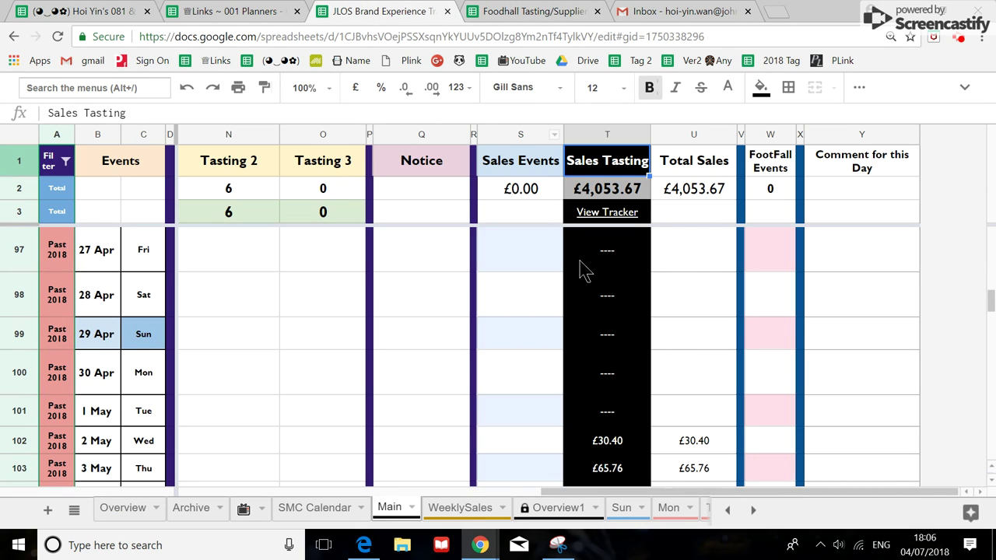
scroll(600, 374, "down", 3)
scroll(603, 381, "up", 1)
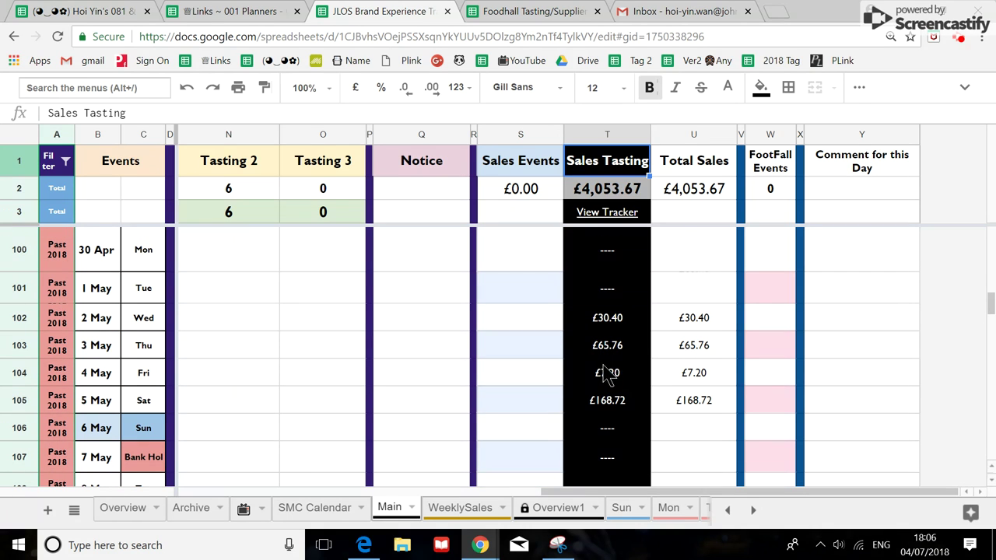
Enter a test Sales Tasting figure of 67 for 1 May in T101
left_click(618, 300)
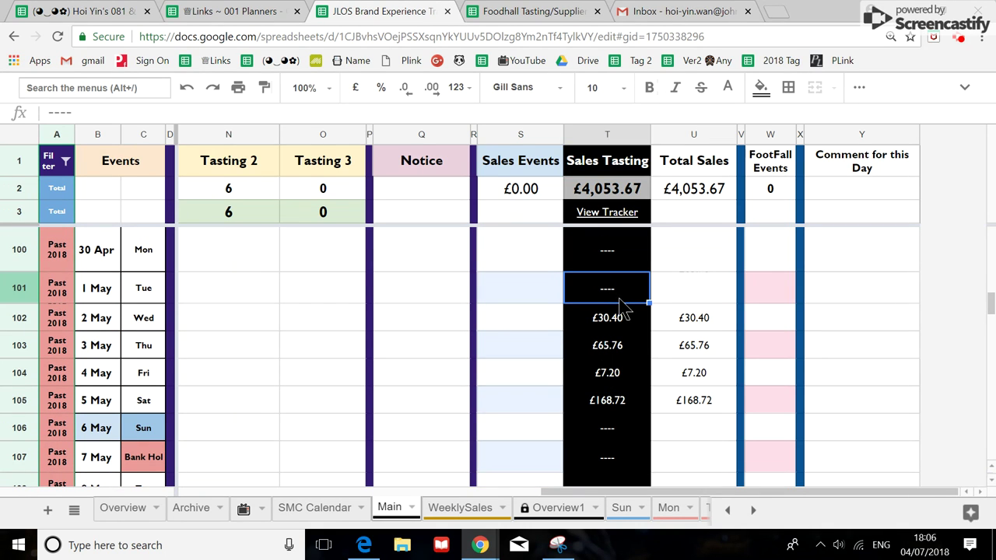
type("67")
key("Return")
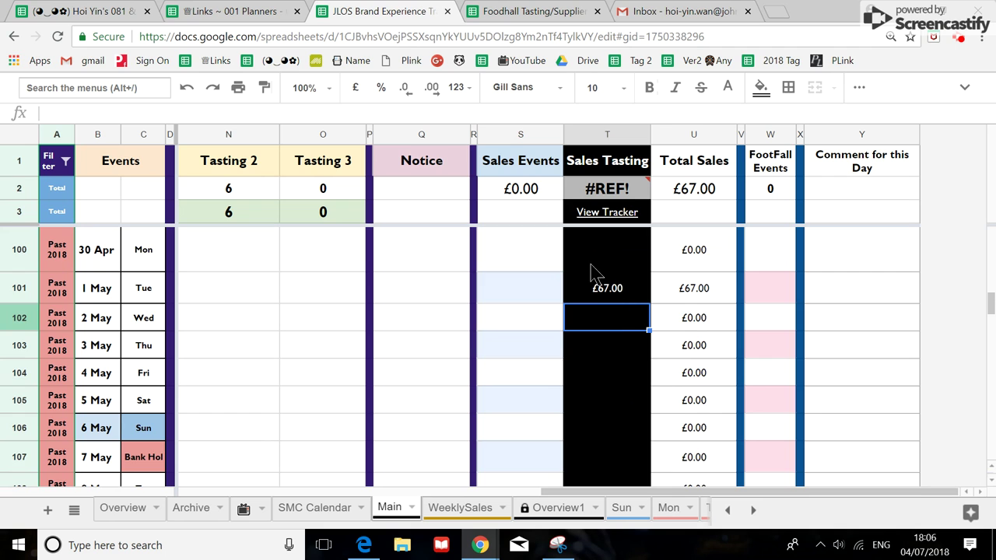
Delete the 1 May test figure so the total returns to £4,053.67
scroll(623, 365, "down", 4)
scroll(622, 389, "up", 8)
scroll(618, 389, "down", 4)
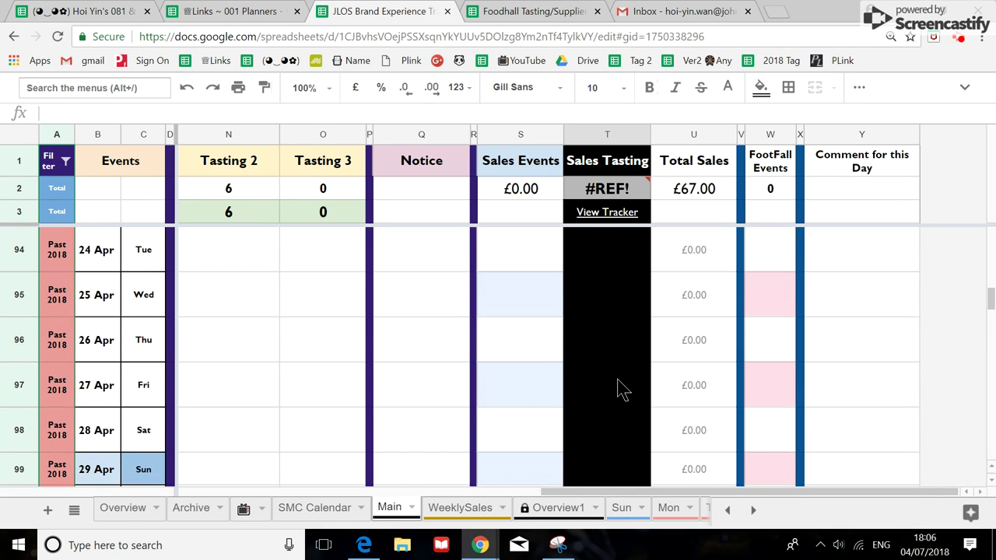
left_click(591, 371)
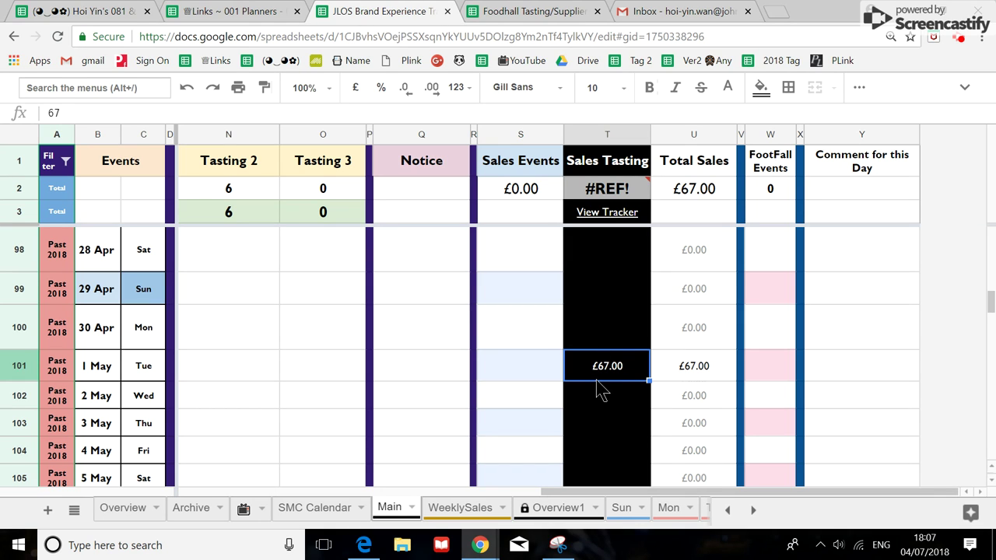
key("Delete")
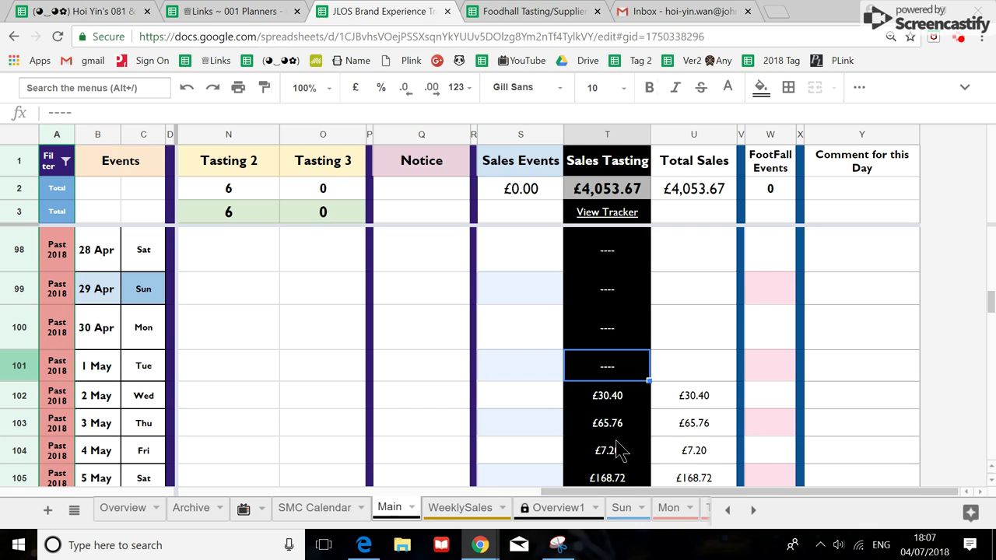
In the Foodhall tracker, select the Branch Event and Key seasonal dates columns to see their import formula
left_click(507, 12)
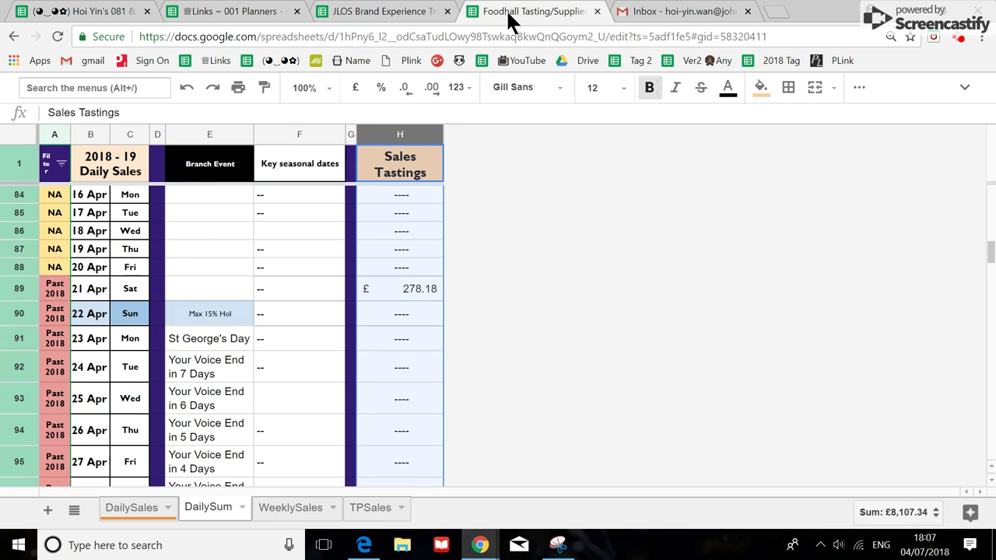
scroll(230, 296, "up", 3)
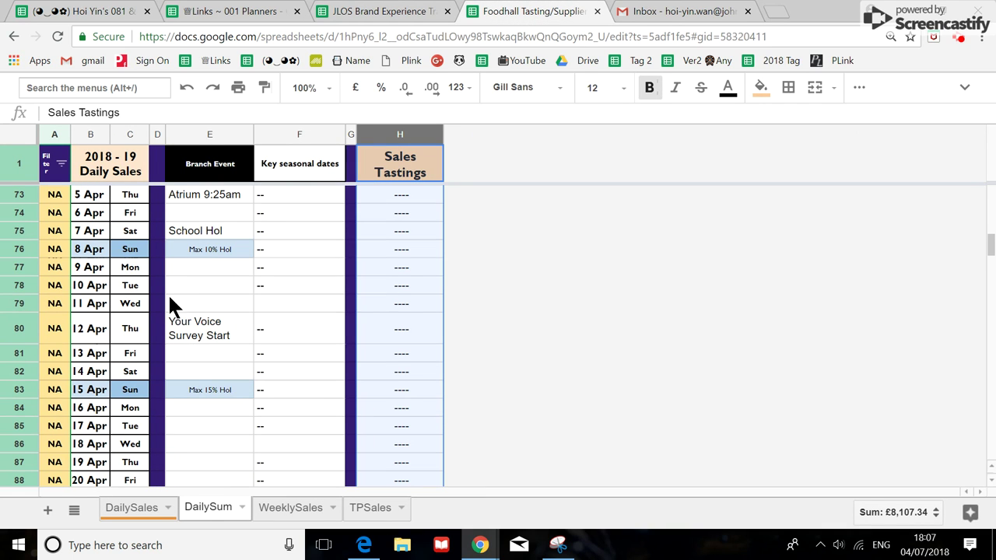
left_click(205, 171)
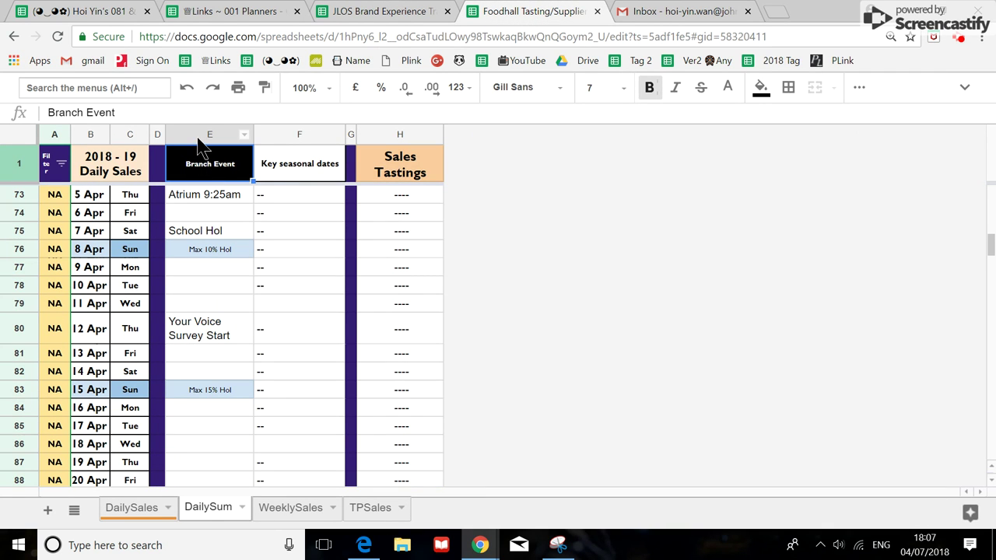
left_click(196, 134)
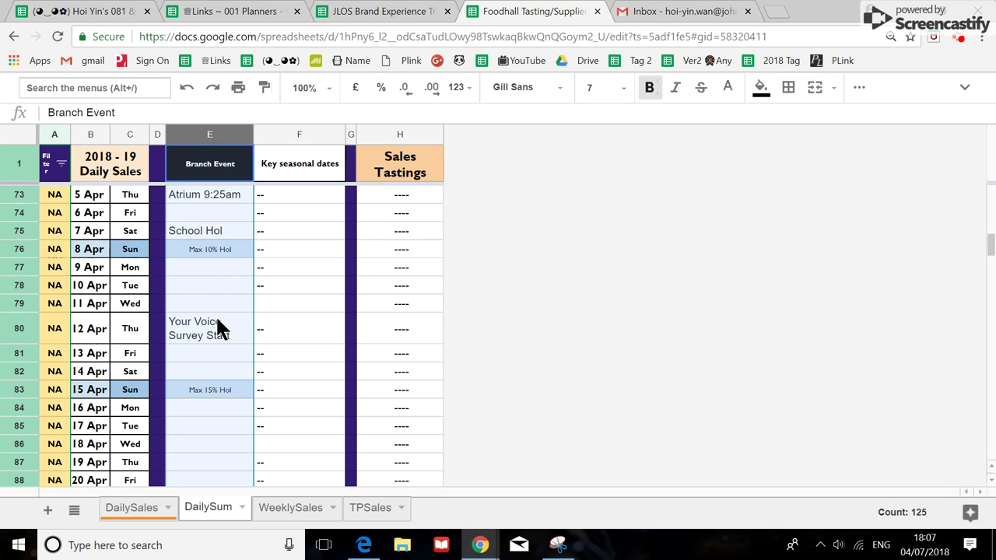
scroll(239, 248, "down", 3)
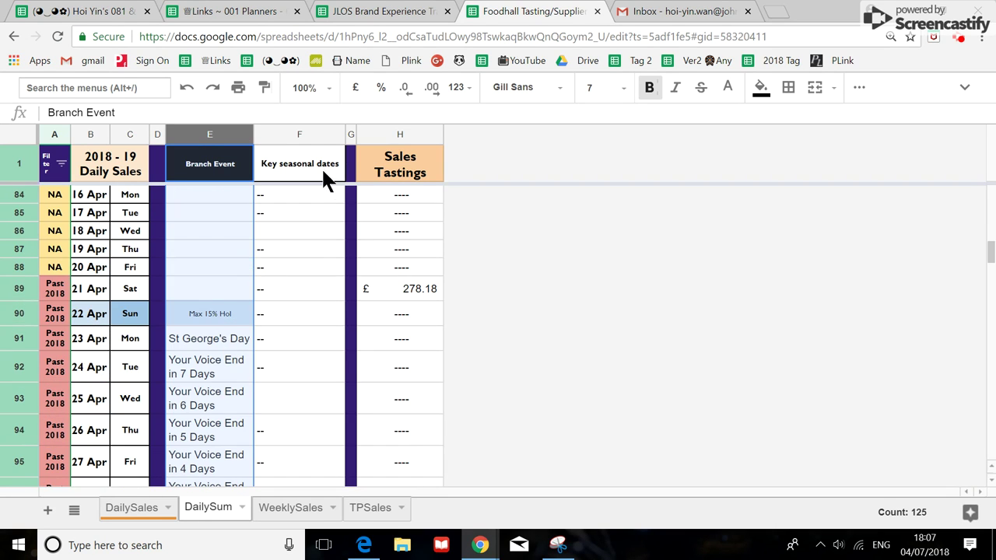
left_click(308, 135)
Scroll down to check the Father's Day 17 June entry, then return to the JLOS tracker
scroll(308, 340, "up", 2)
scroll(308, 341, "down", 5)
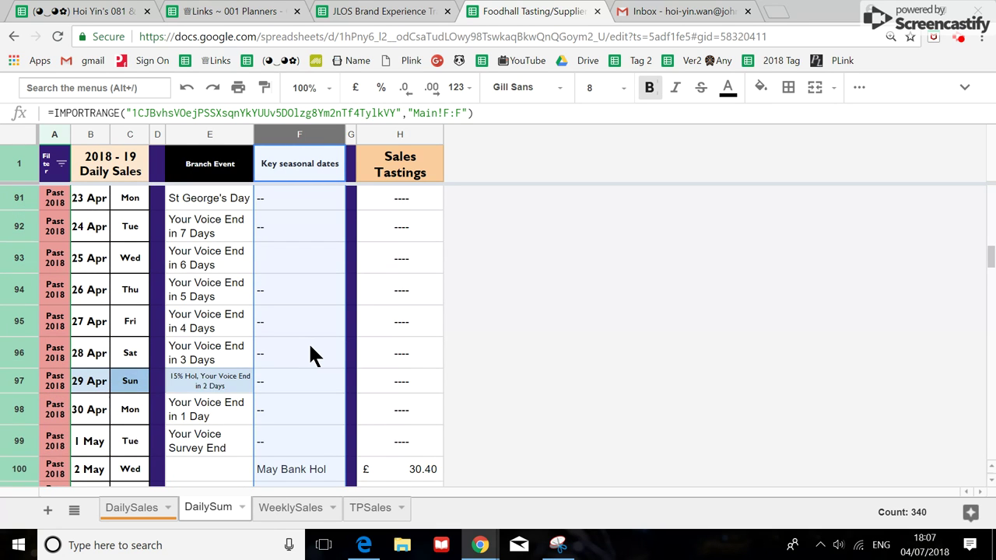
scroll(310, 354, "down", 4)
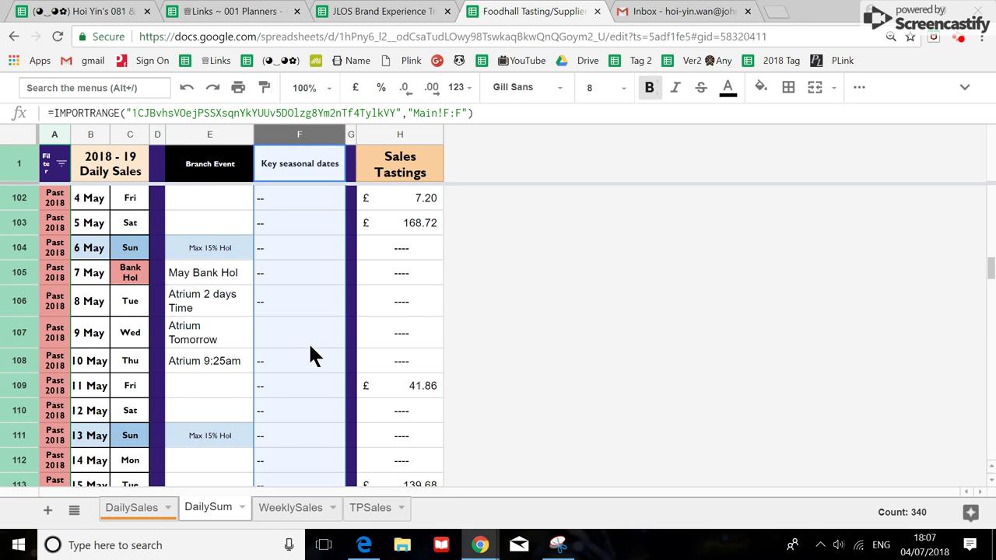
scroll(310, 350, "down", 1)
scroll(282, 372, "down", 3)
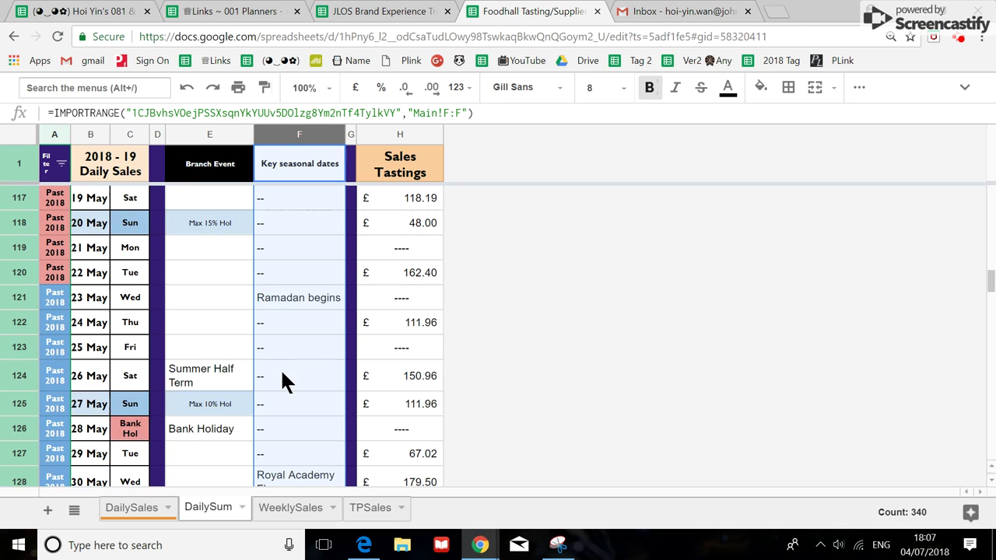
scroll(284, 334, "down", 1)
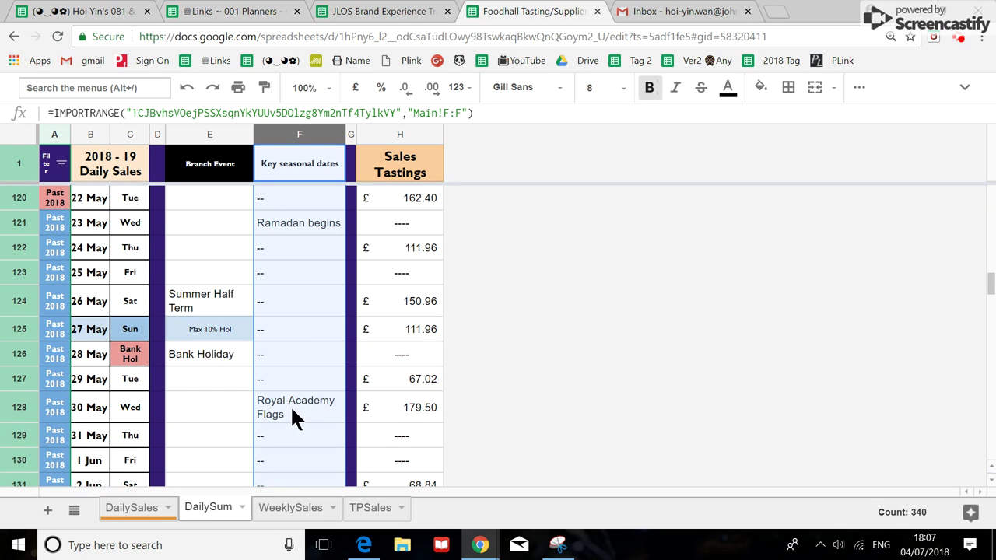
scroll(287, 414, "down", 2)
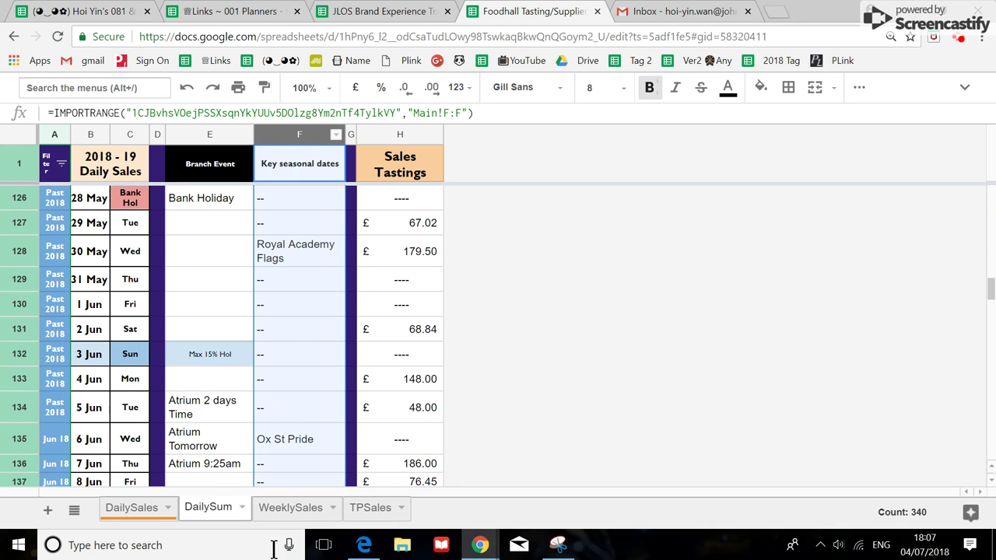
scroll(287, 342, "down", 5)
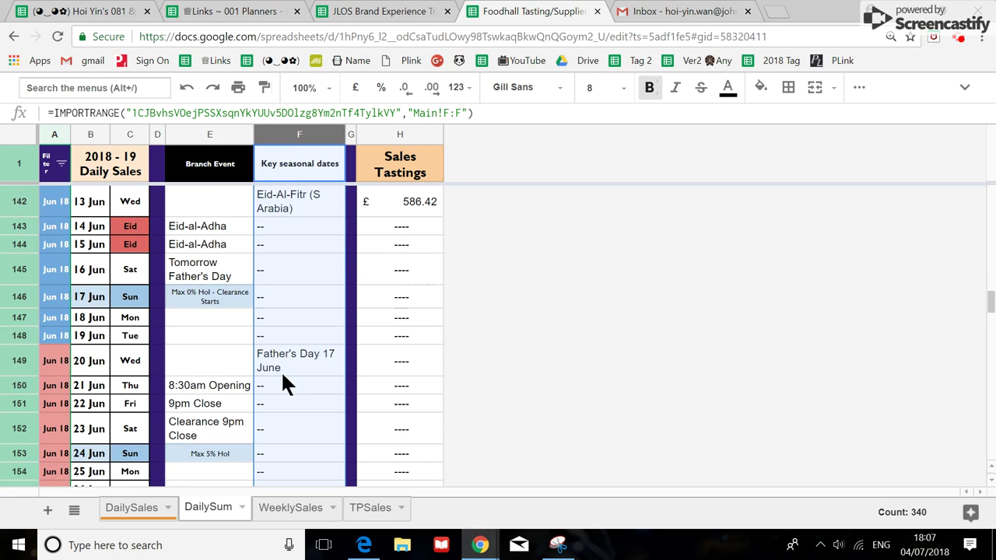
left_click(269, 362)
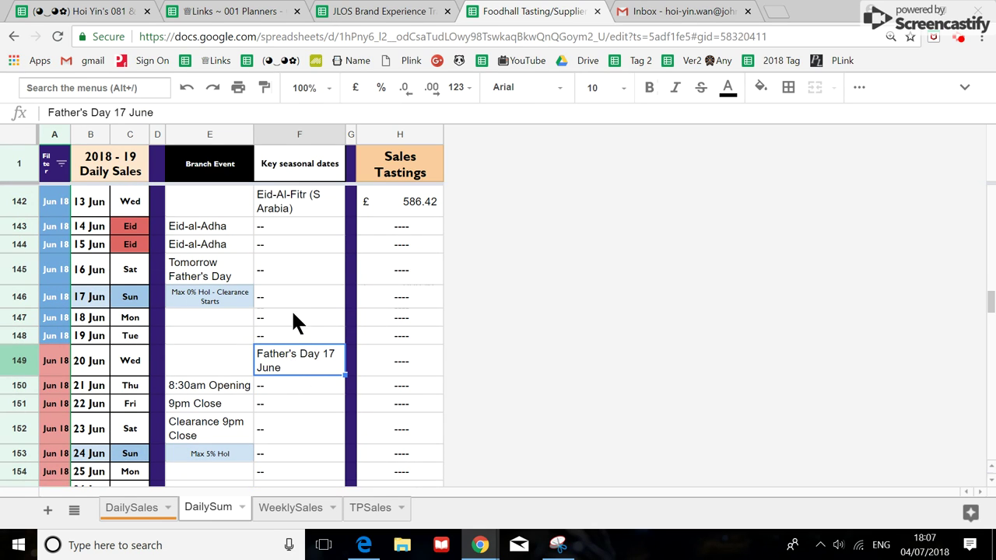
scroll(308, 371, "up", 1)
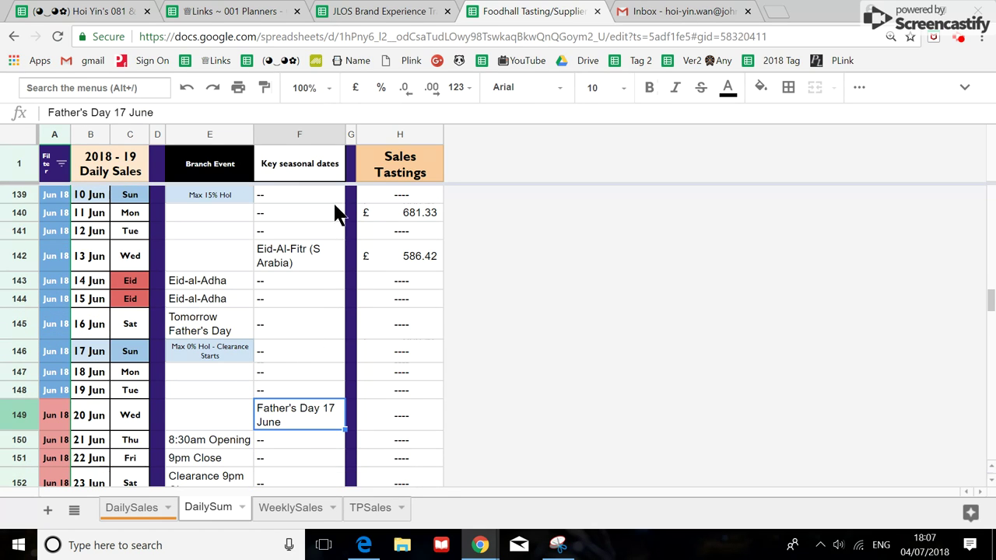
left_click(360, 12)
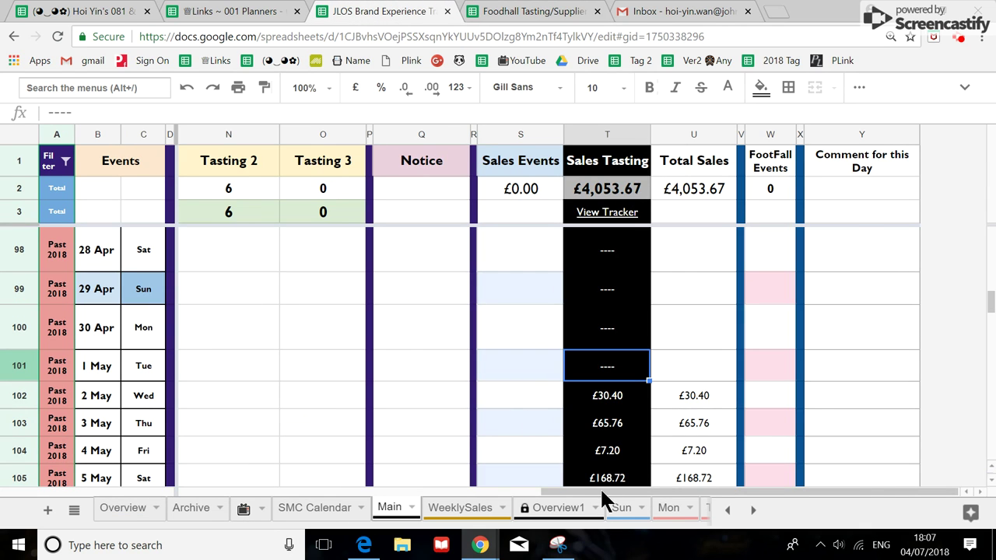
left_click_drag(599, 491, 222, 493)
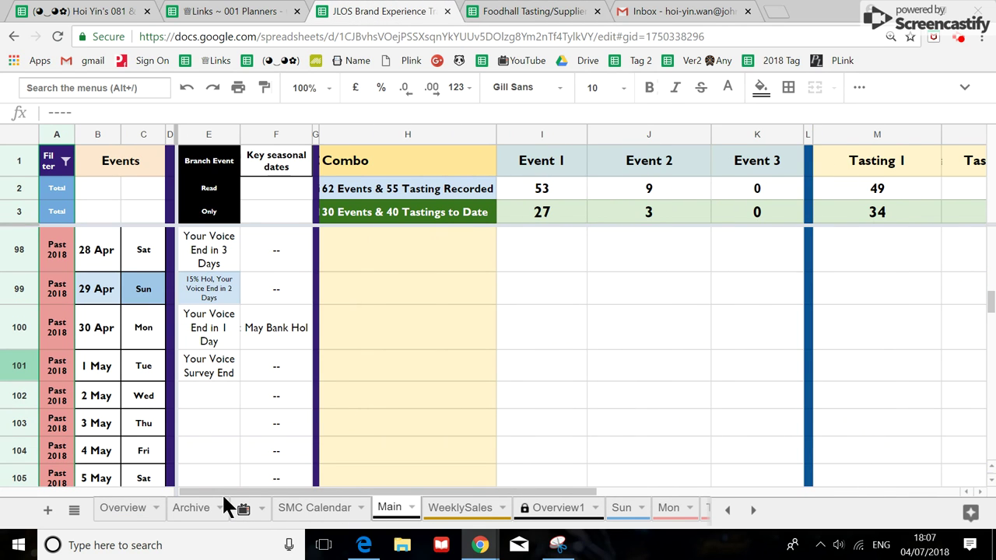
left_click(326, 510)
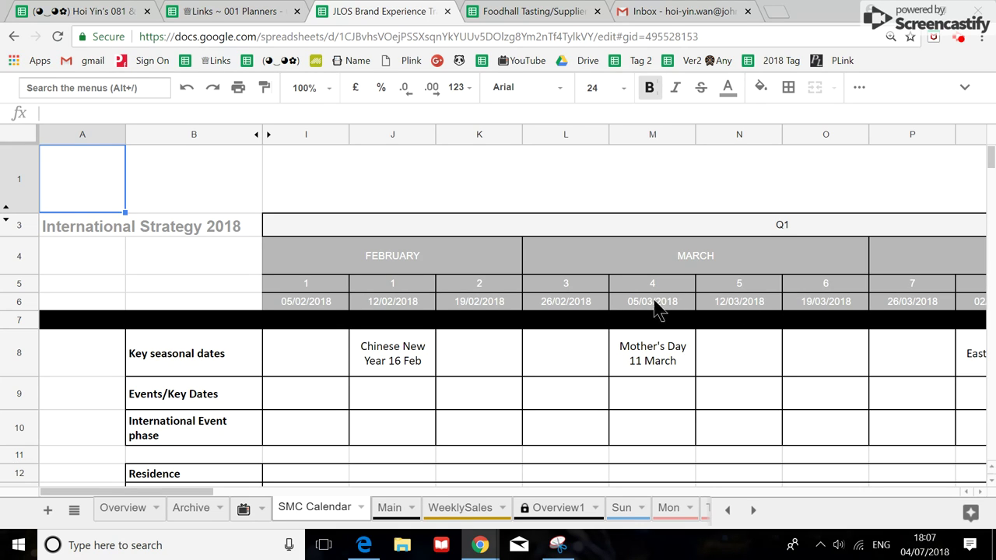
left_click(311, 305)
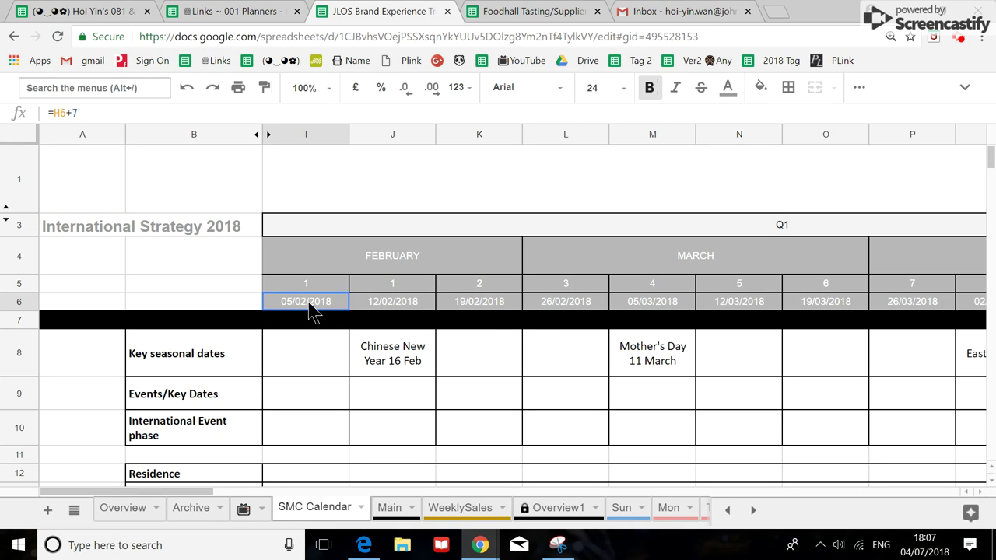
left_click(424, 306)
left_click(482, 305)
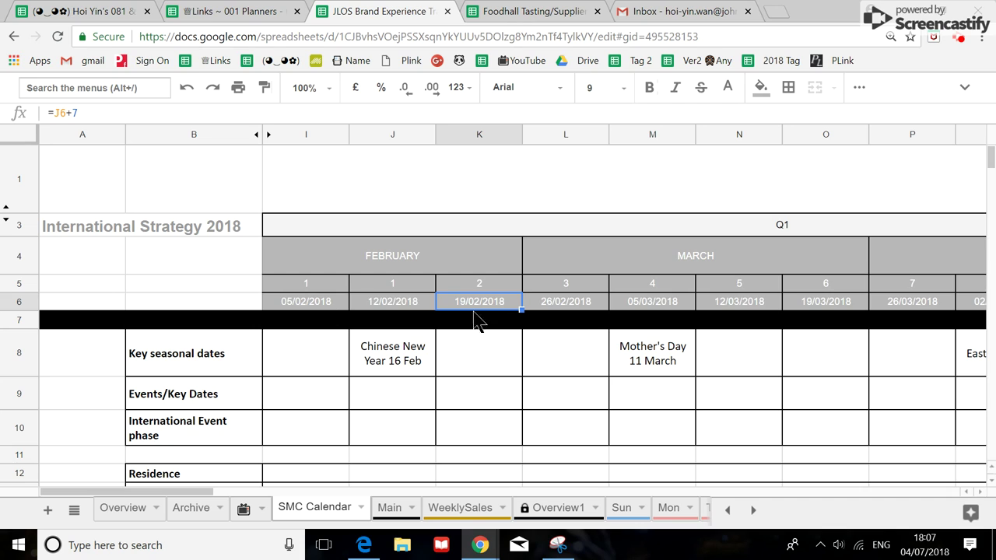
left_click(652, 354)
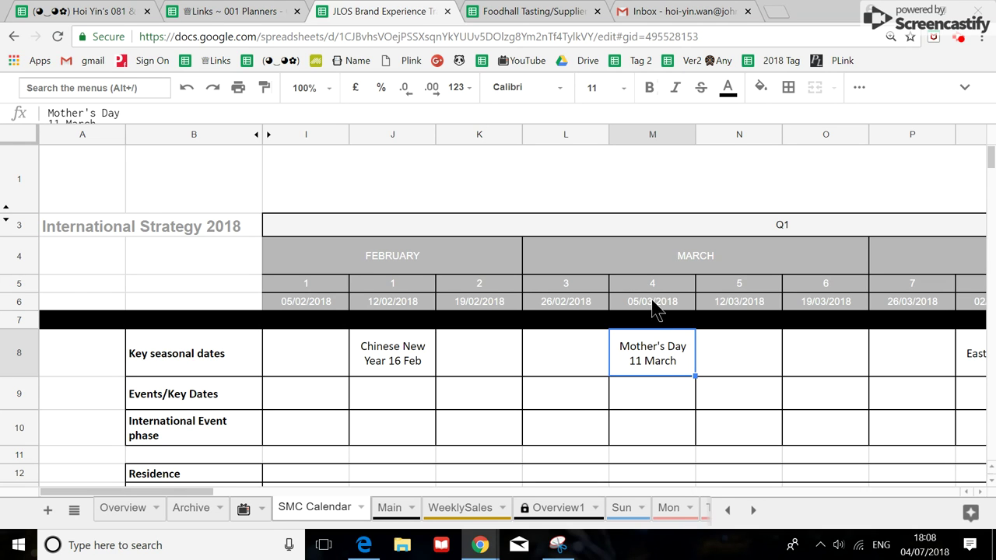
left_click(391, 515)
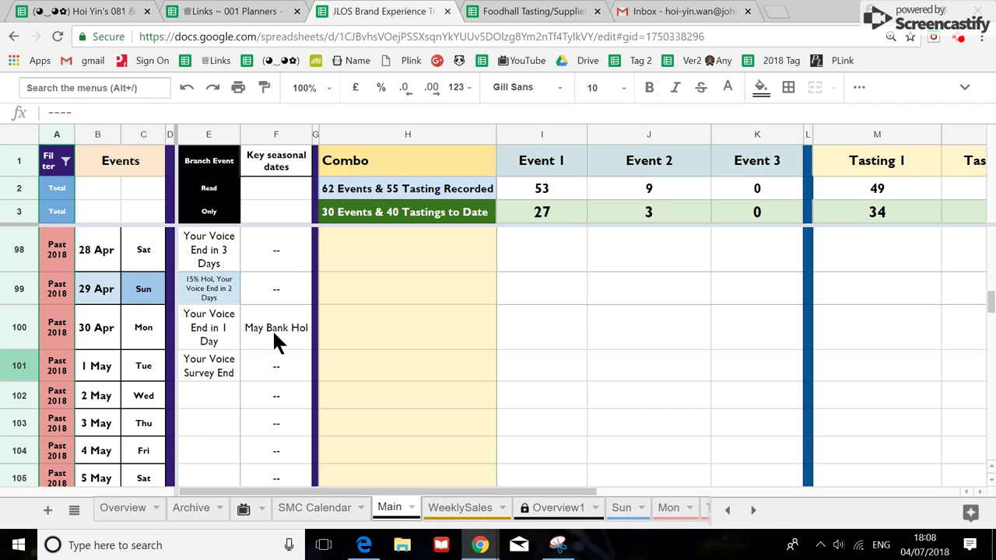
Scroll the Key seasonal dates column and inspect the lookup formula behind Royal Wedding
scroll(273, 329, "up", 1)
scroll(272, 329, "down", 1)
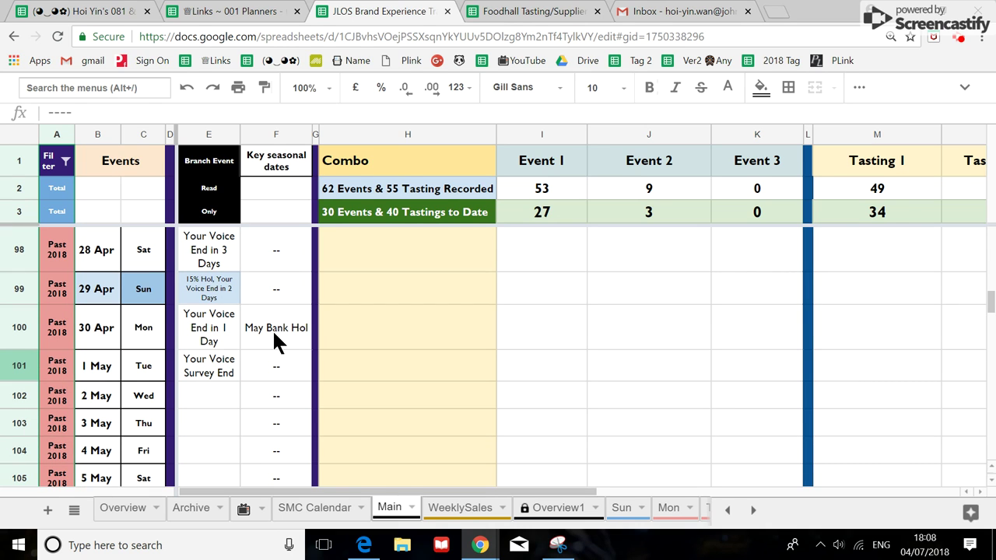
scroll(265, 387, "down", 4)
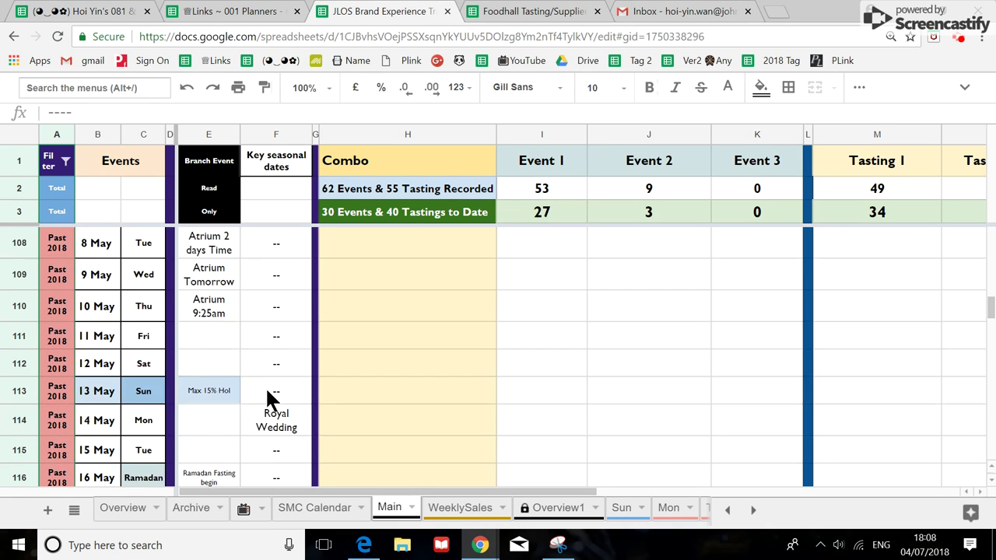
scroll(265, 386, "down", 2)
scroll(263, 356, "up", 1)
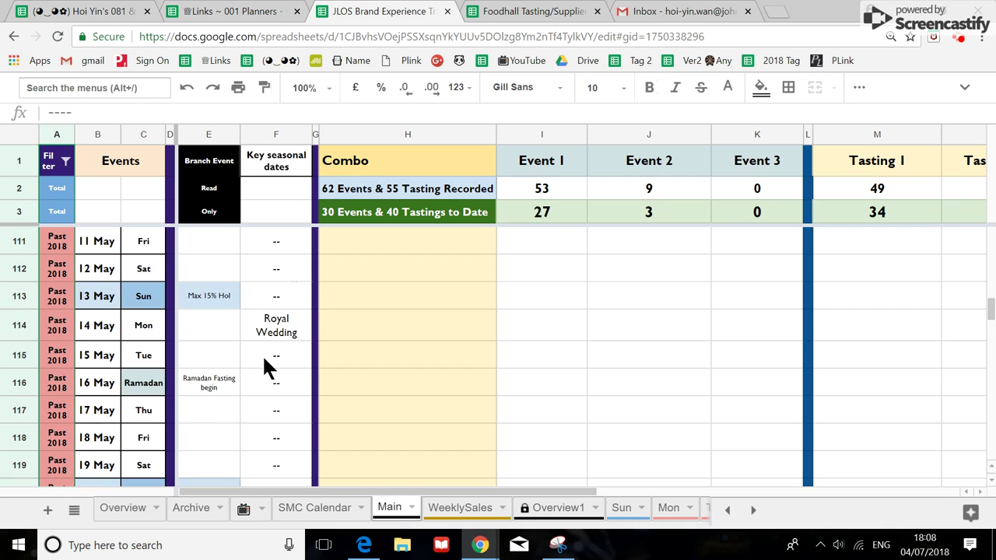
scroll(264, 366, "up", 1)
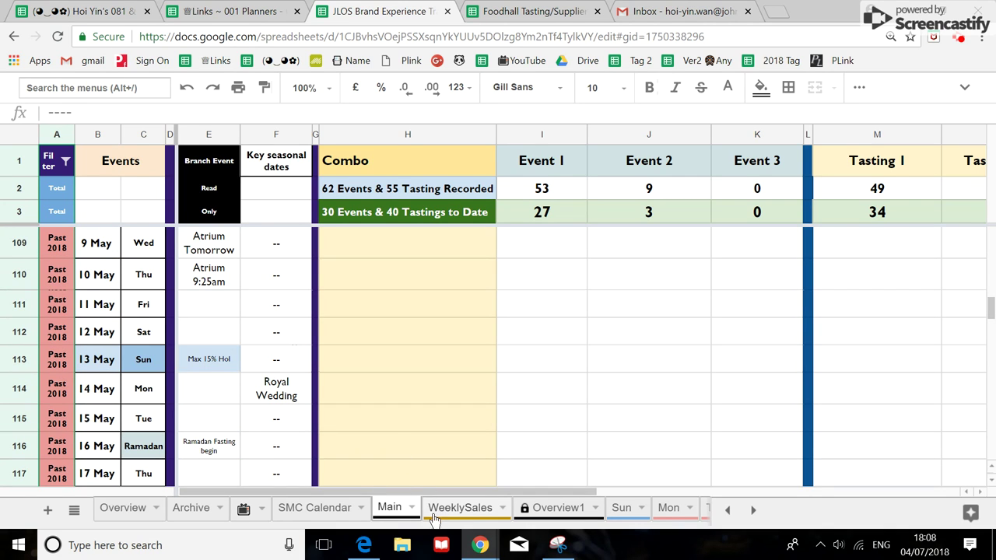
left_click(276, 389)
scroll(277, 415, "down", 9)
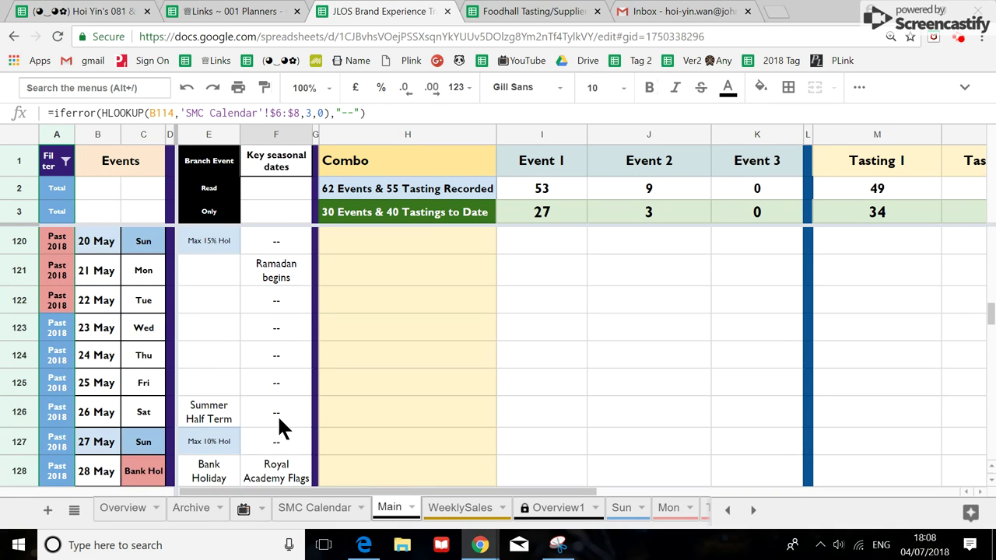
scroll(277, 415, "down", 9)
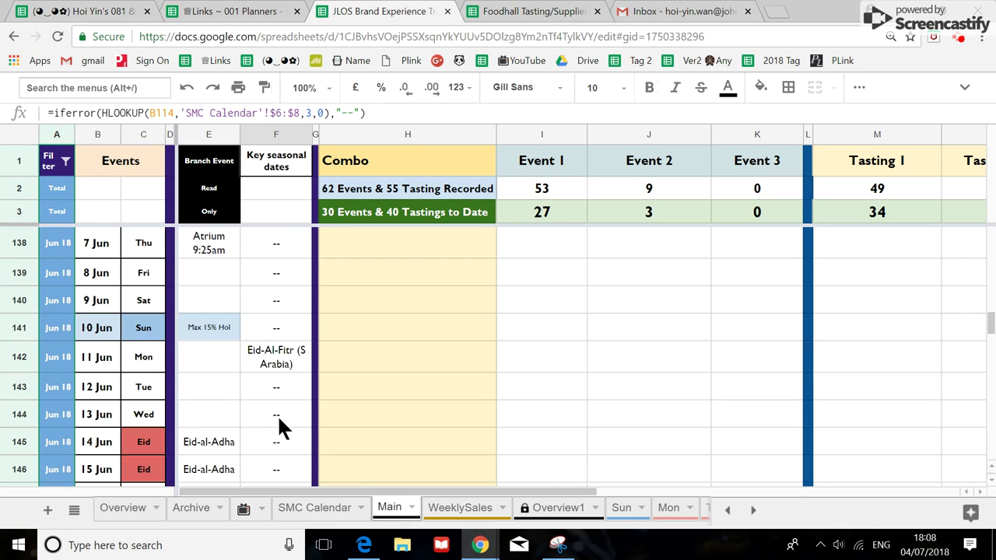
Move Father's Day 17 June from F149 to the 17 Jun cell F148
left_click(271, 383)
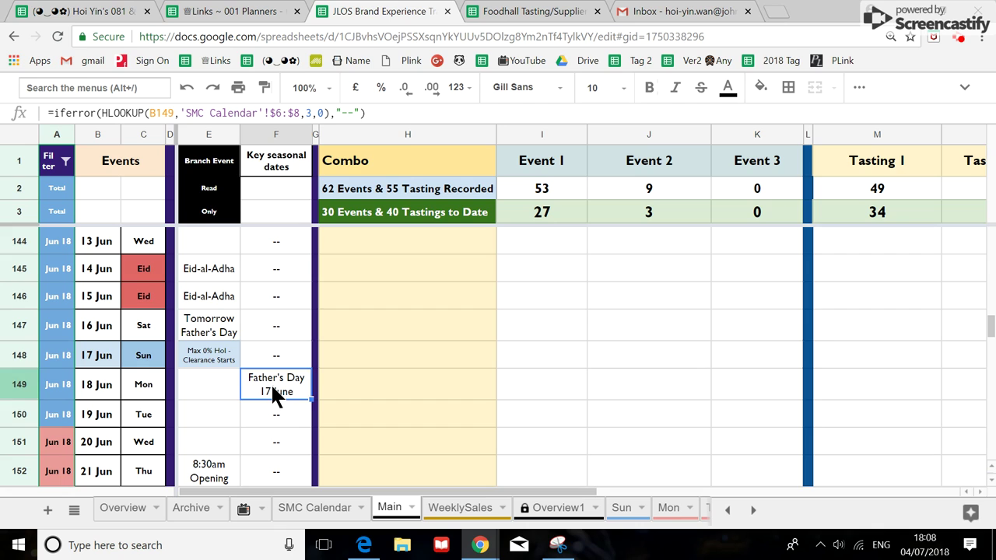
key("ctrl+c")
key("ctrl+v")
key("Delete")
left_click(282, 420)
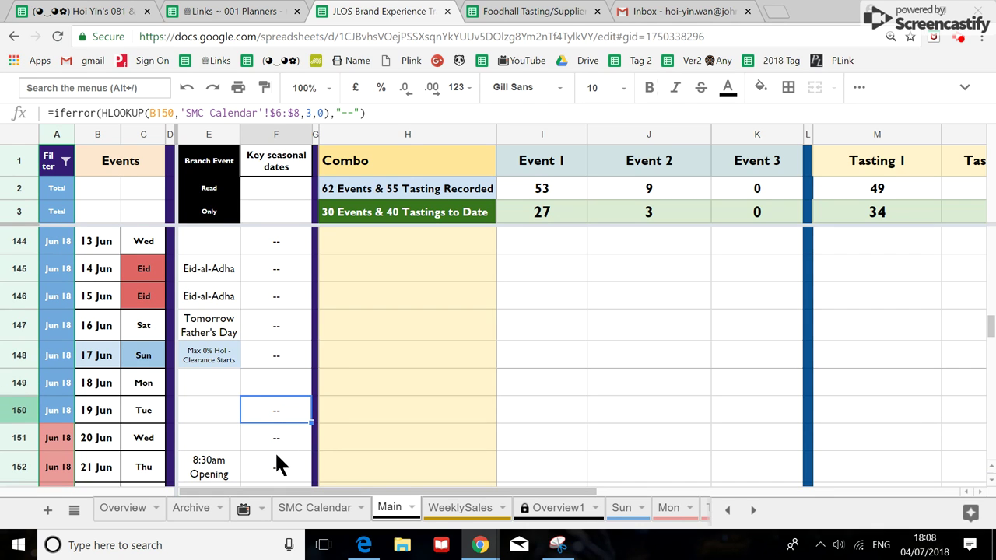
left_click(282, 354)
left_click(283, 385)
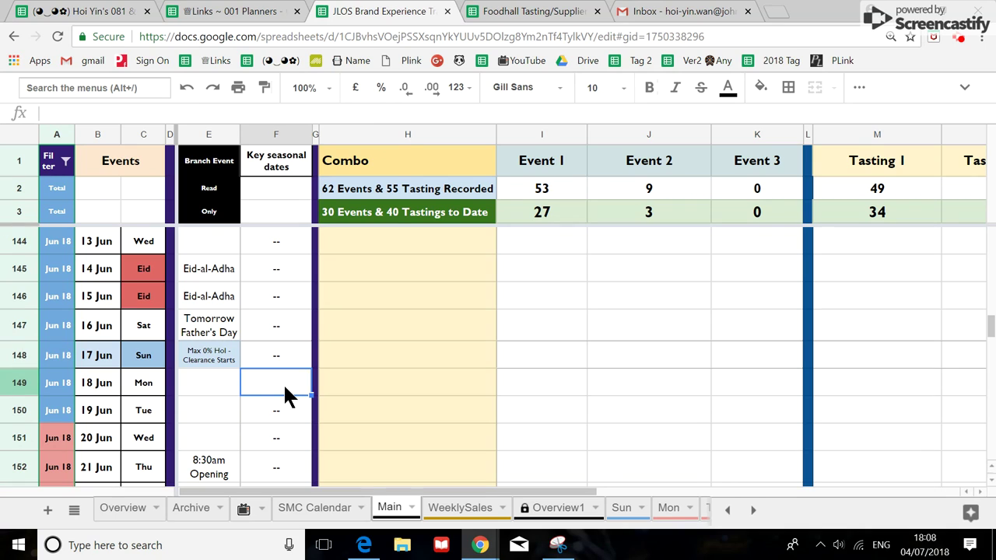
left_click(284, 354)
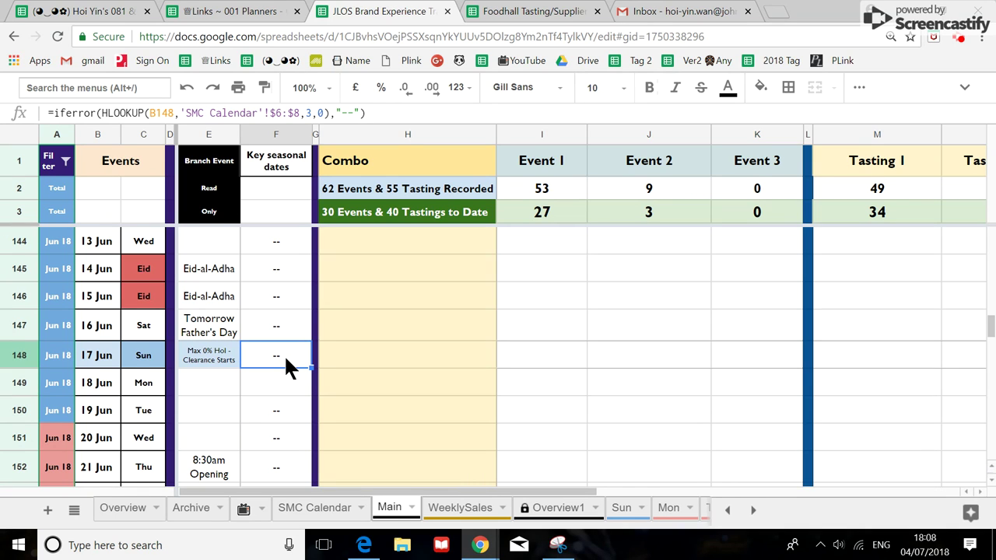
key("ctrl+v")
left_click(281, 381)
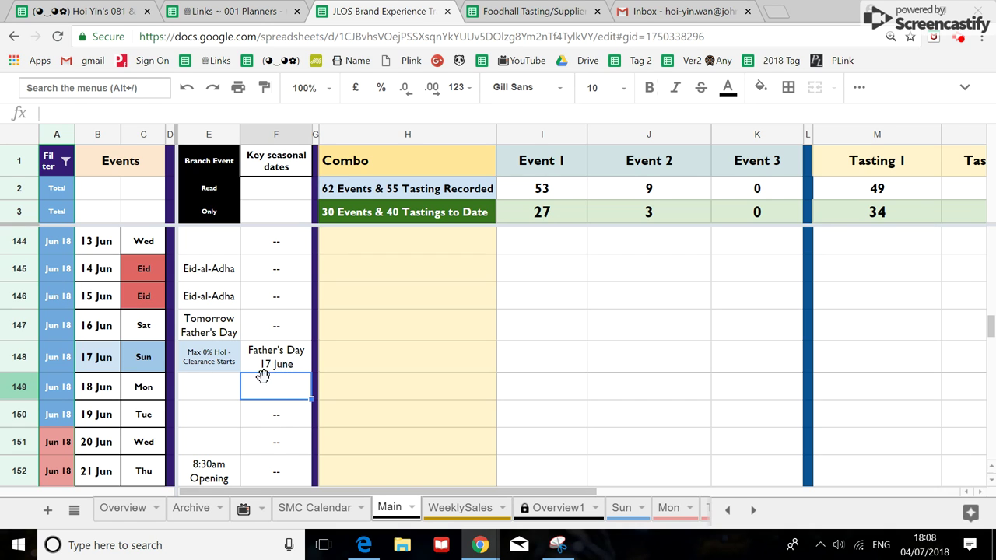
Scroll to review the change and select the whole Key seasonal dates column
scroll(260, 438, "down", 2)
scroll(261, 438, "down", 1)
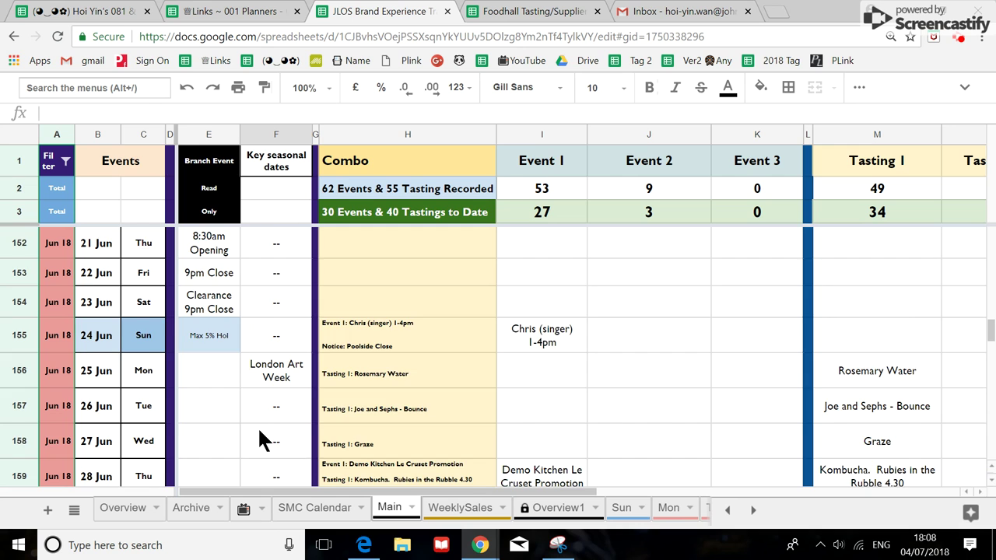
scroll(261, 438, "down", 3)
scroll(258, 426, "up", 5)
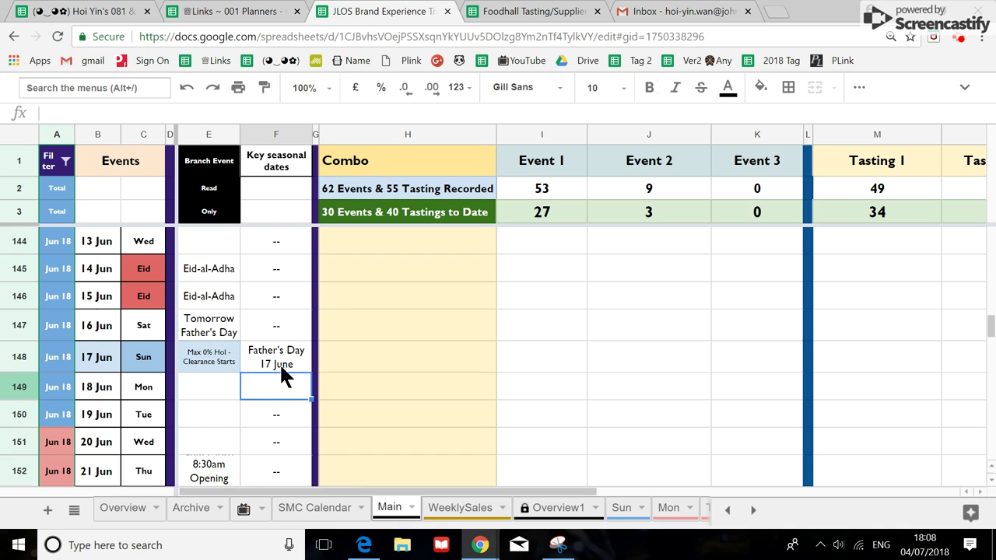
left_click(264, 133)
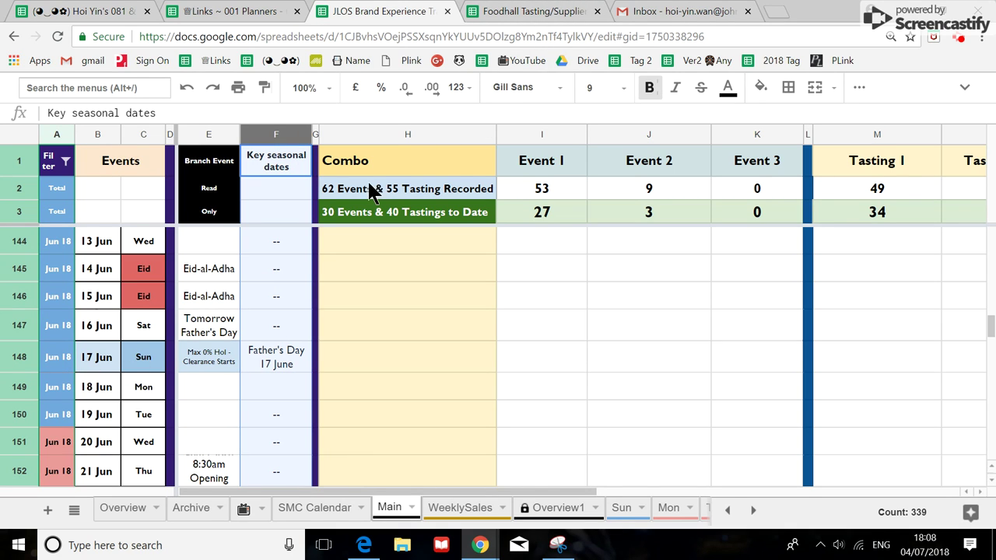
In the Foodhall tracker's DailySum sheet, check the 17 Jun key date cell F146
left_click(486, 13)
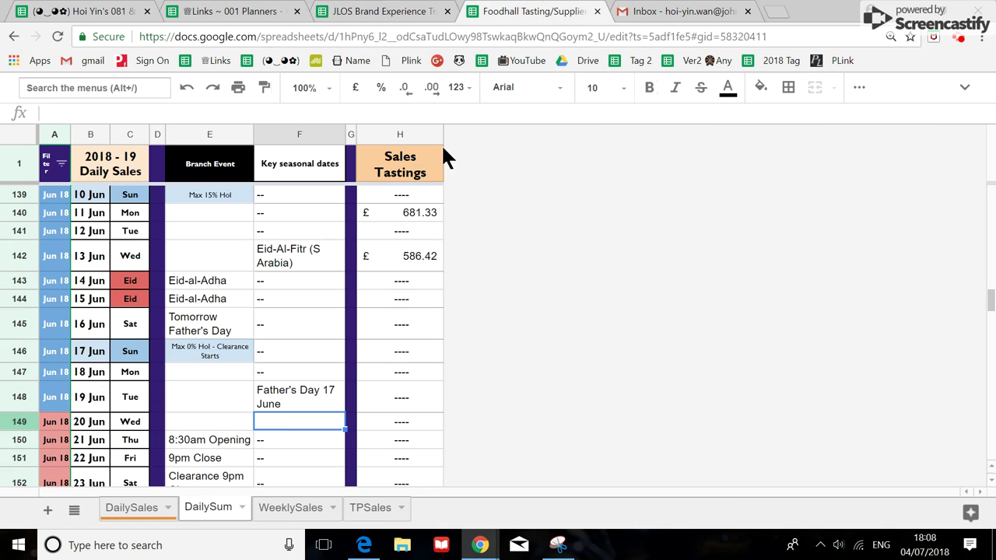
left_click(283, 354)
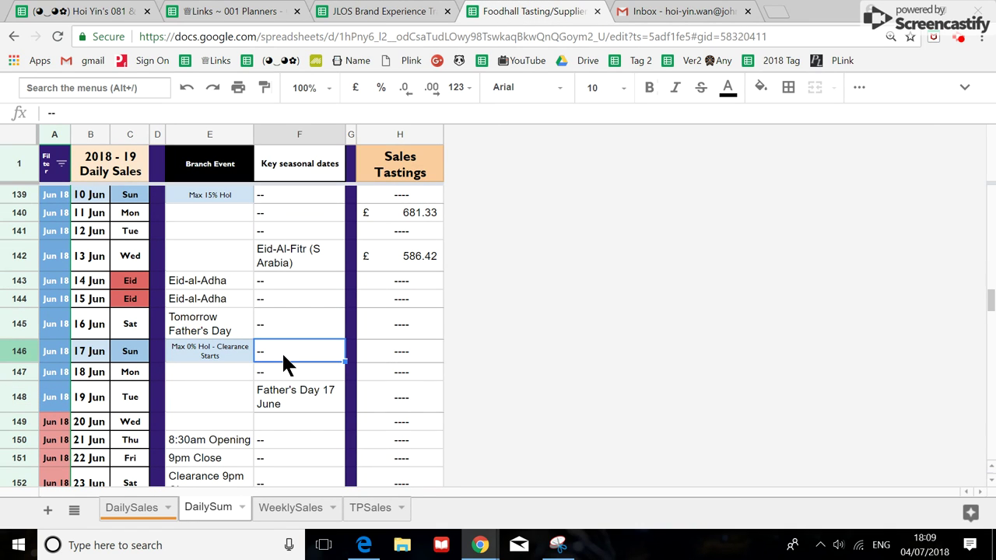
scroll(299, 435, "up", 2)
scroll(301, 440, "down", 2)
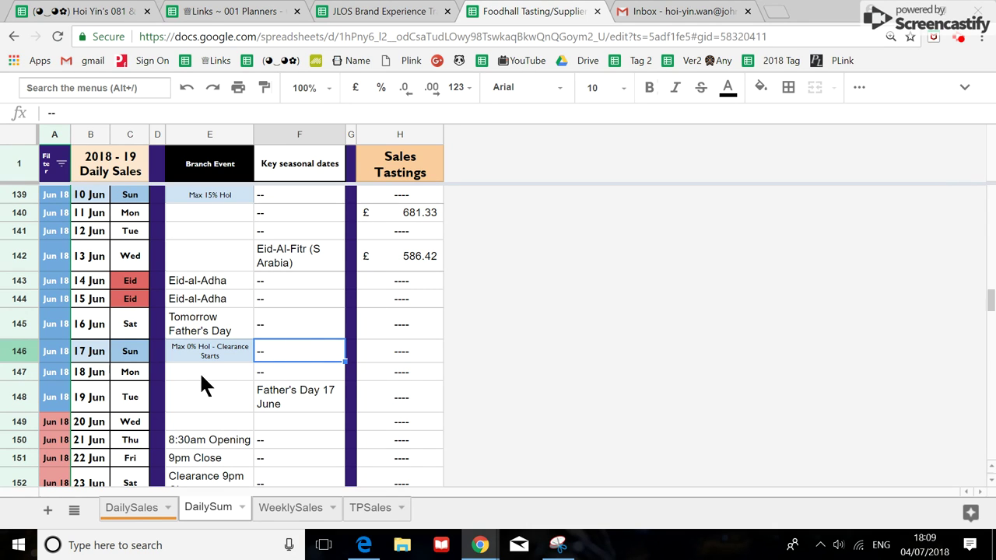
Check the SUMIFS formula behind H143, then compare against the JLOS spreadsheet
left_click(962, 37)
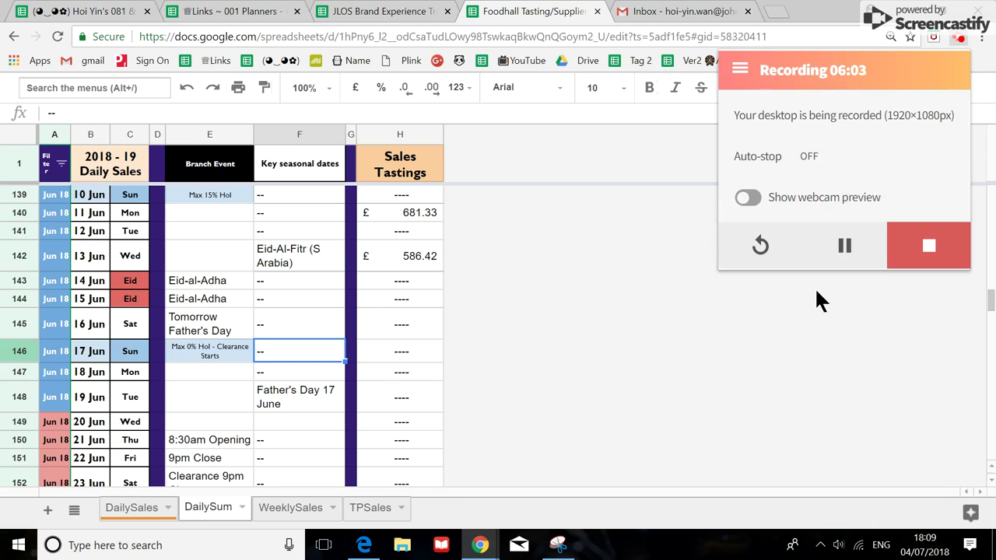
left_click(842, 247)
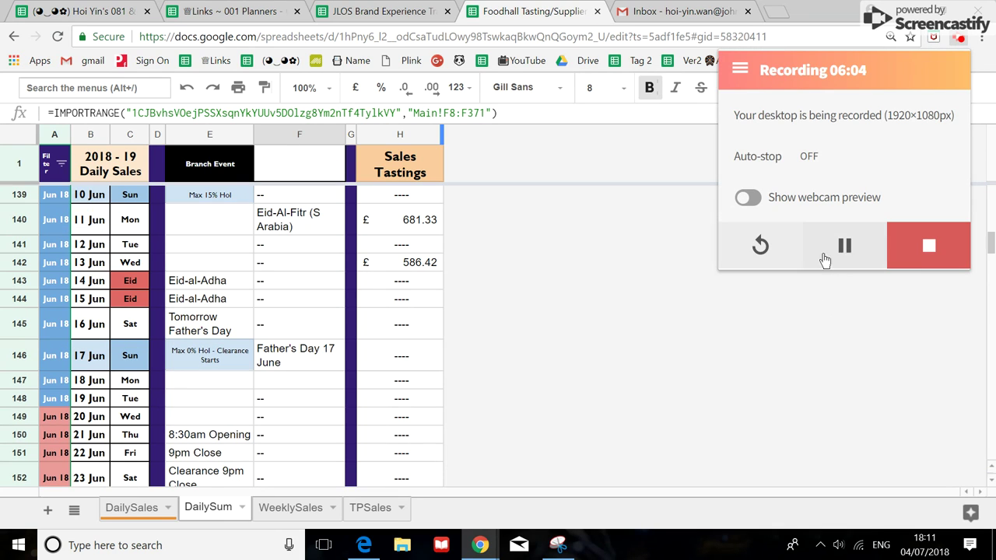
left_click(543, 278)
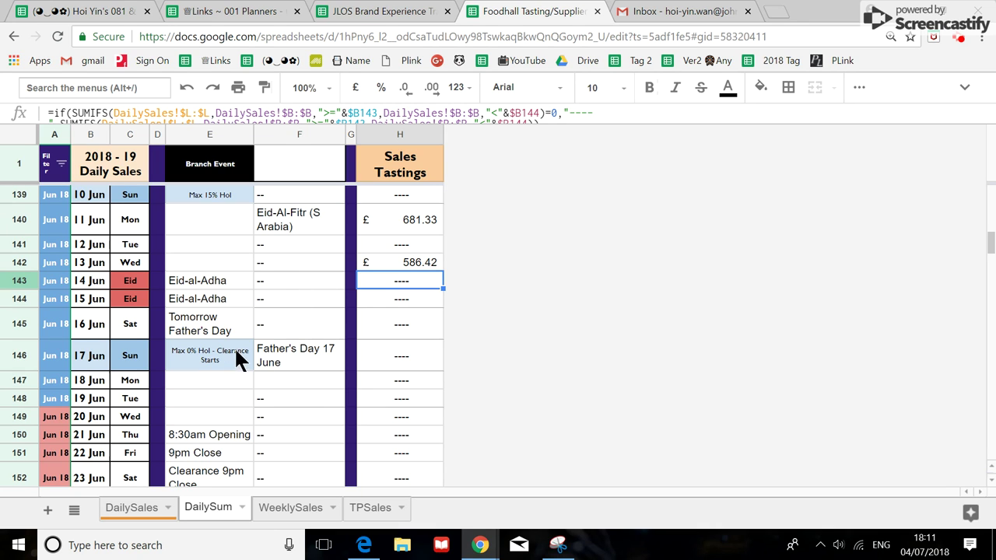
left_click(374, 11)
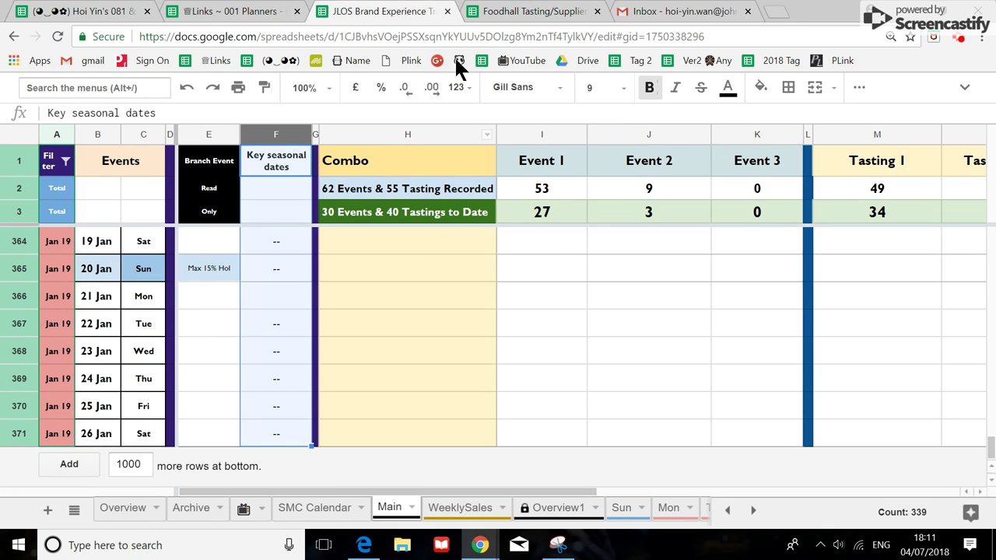
left_click(520, 14)
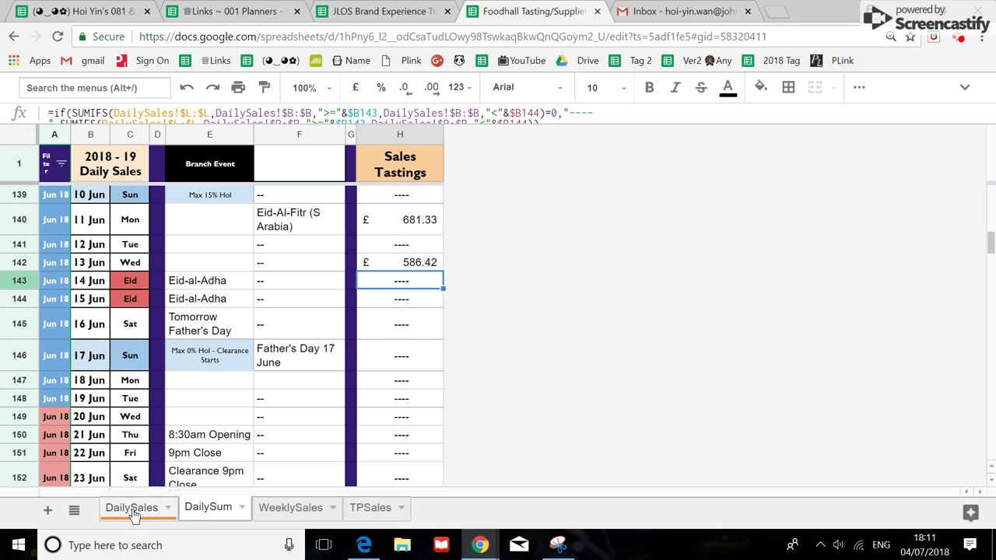
Return to JLOS, open WeeklySales and select Tasting Sales 2018 to see its sum
left_click(370, 10)
left_click_drag(420, 491, 770, 491)
scroll(607, 331, "up", 20)
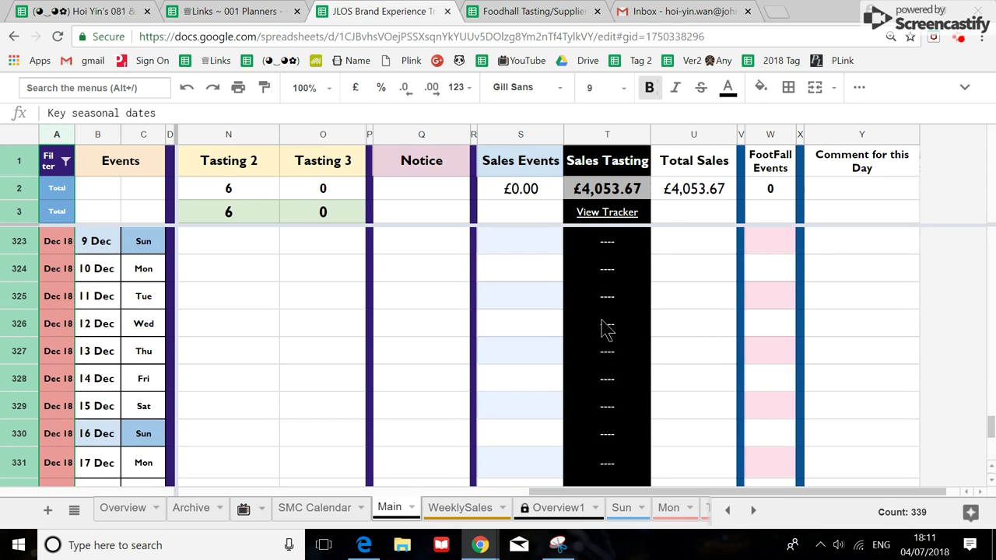
scroll(607, 330, "up", 3)
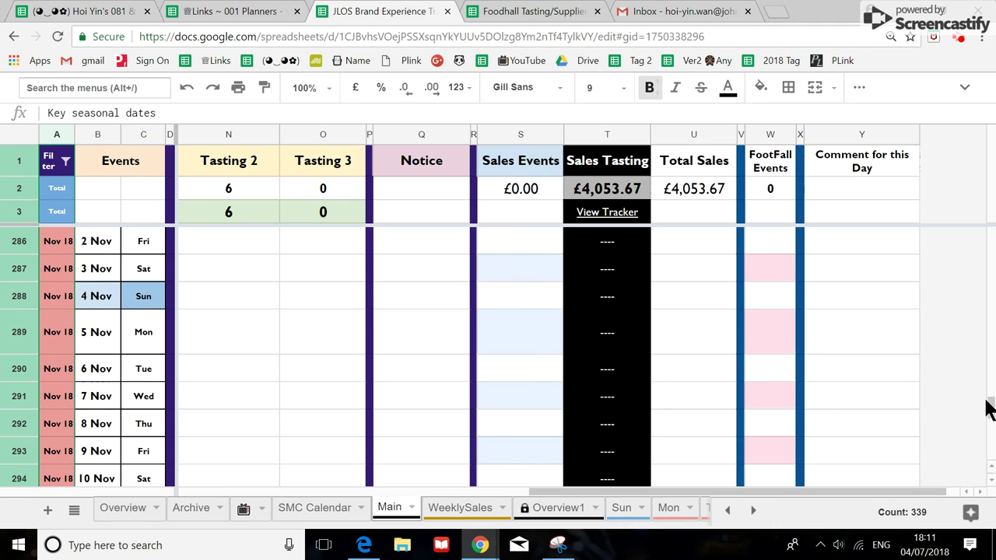
left_click_drag(990, 406, 990, 300)
scroll(812, 407, "up", 2)
scroll(797, 407, "down", 3)
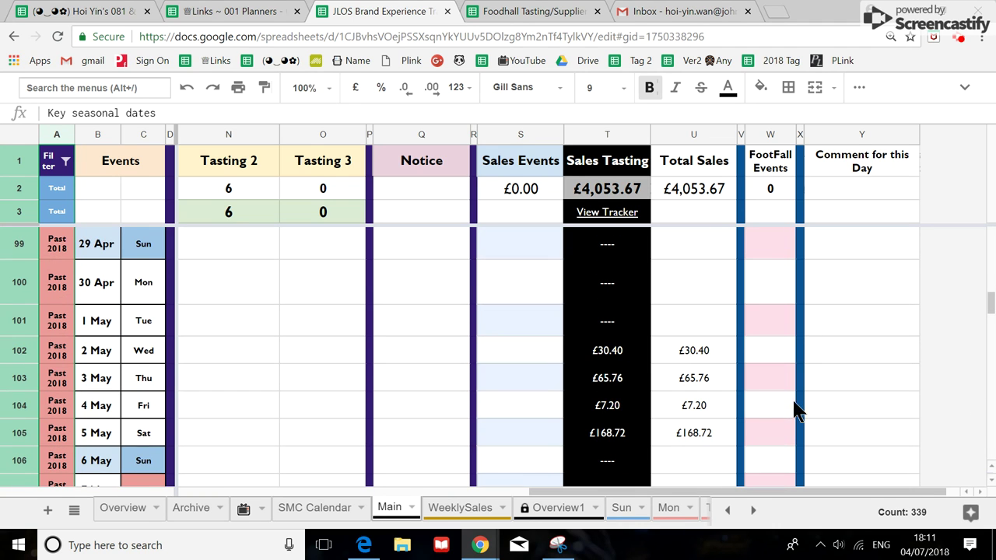
left_click(466, 511)
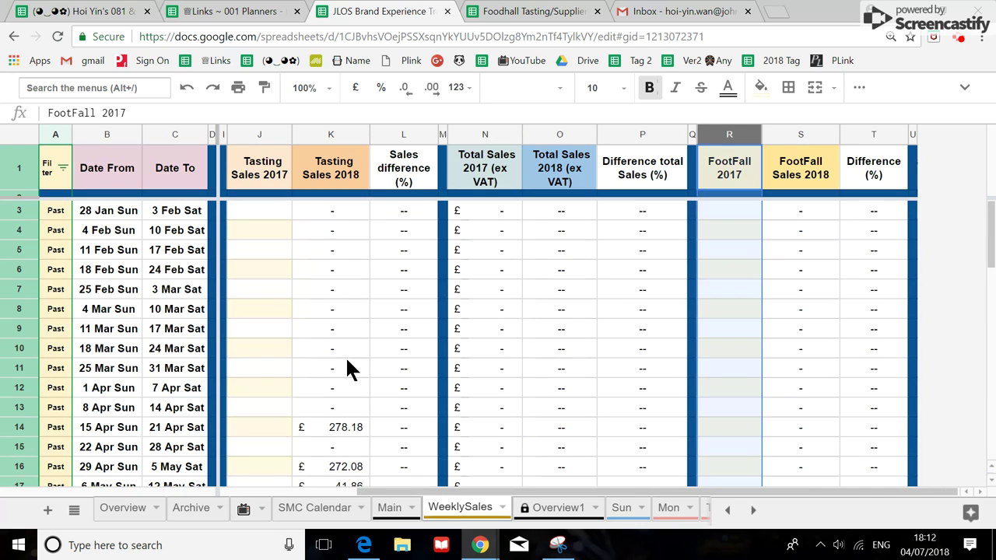
left_click(331, 135)
scroll(335, 447, "down", 3)
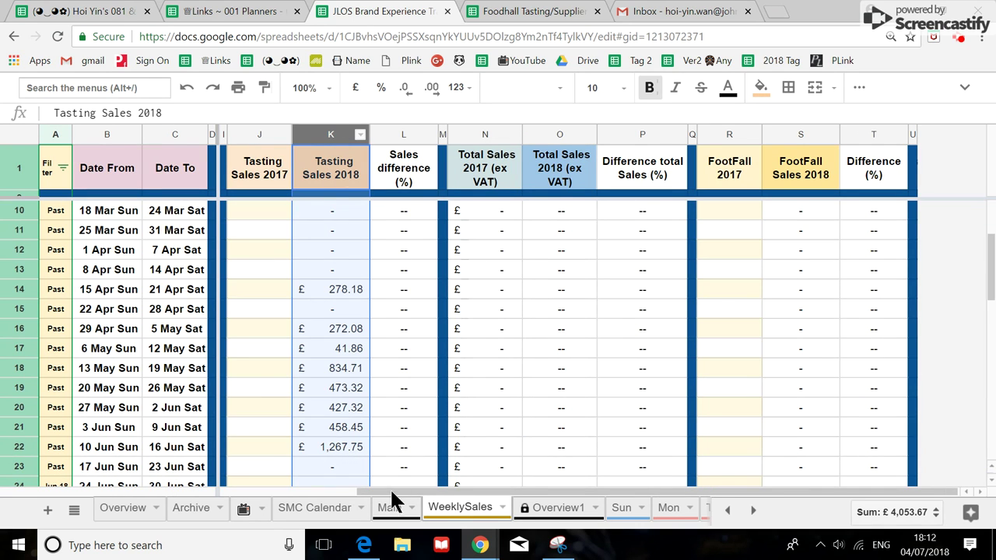
left_click_drag(389, 488, 361, 489)
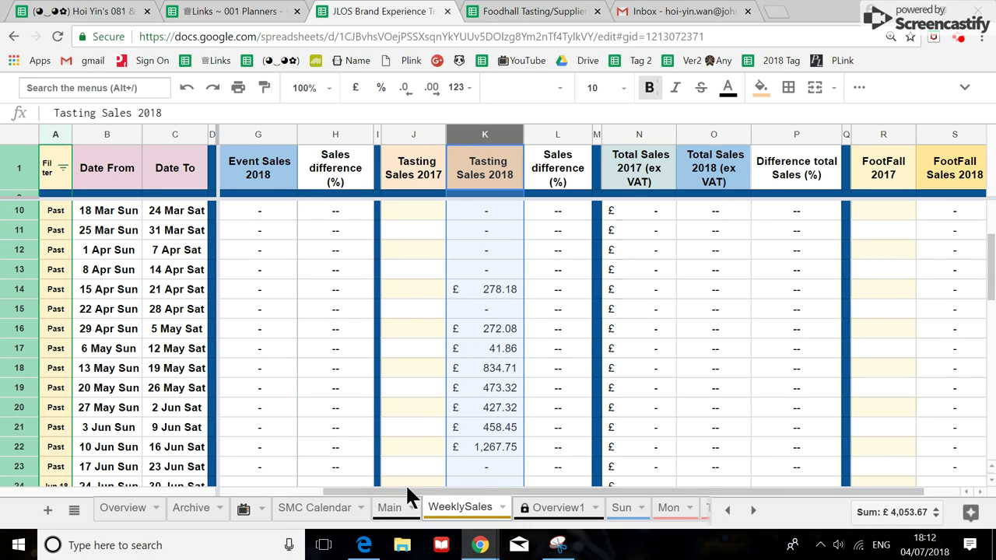
Enter Tasting Sales 2017 of 567 for the 15 Apr week and 45 for the 29 Apr week
left_click(416, 312)
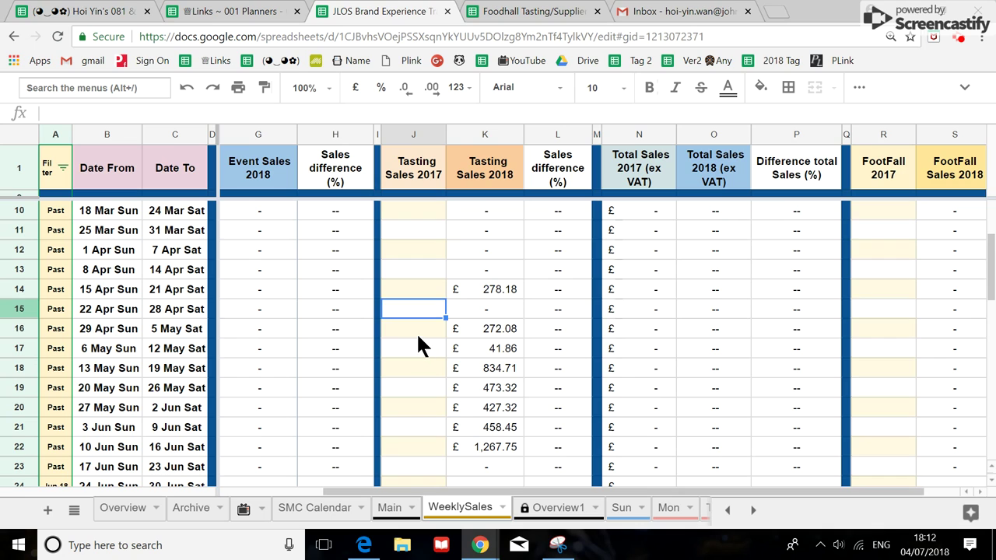
left_click(416, 332)
left_click(414, 269)
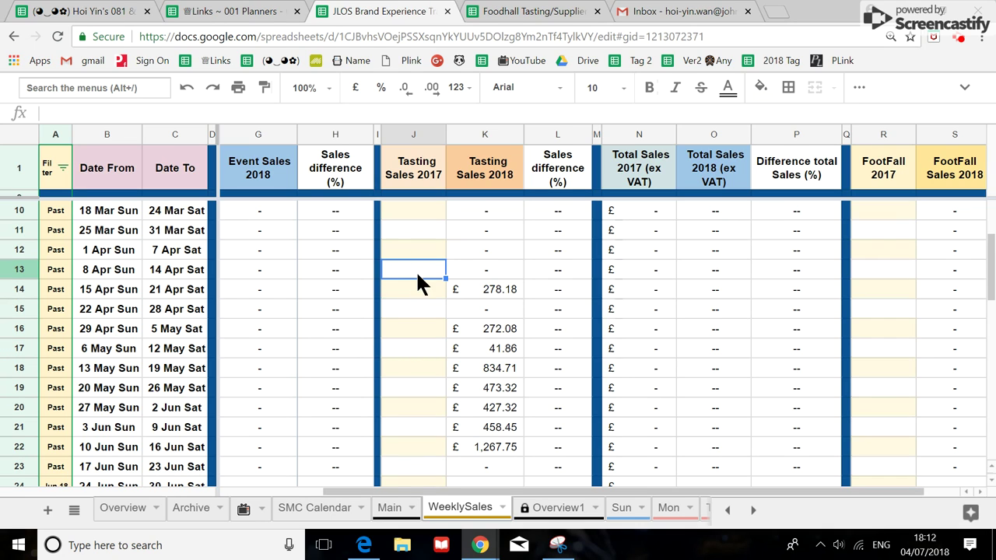
left_click(413, 284)
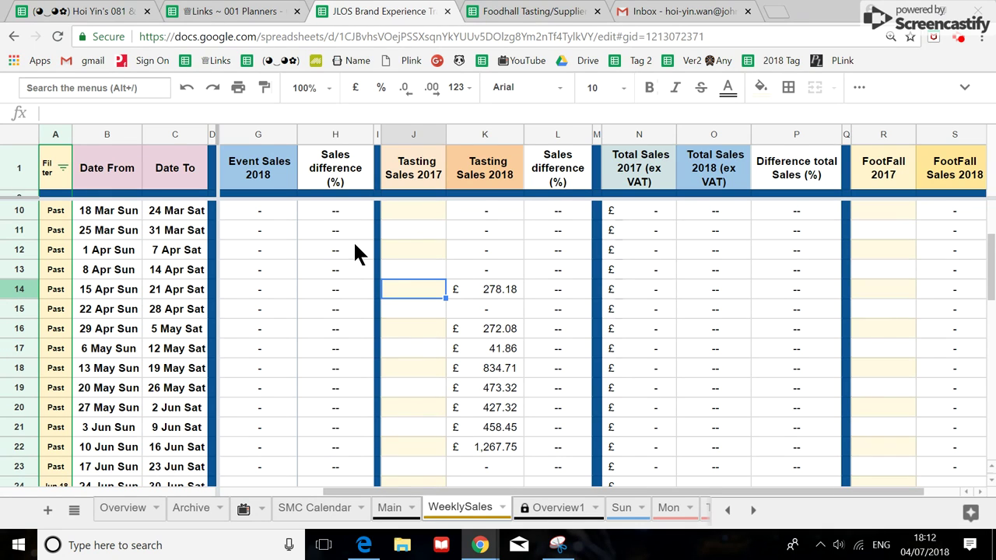
type("567")
left_click(392, 330)
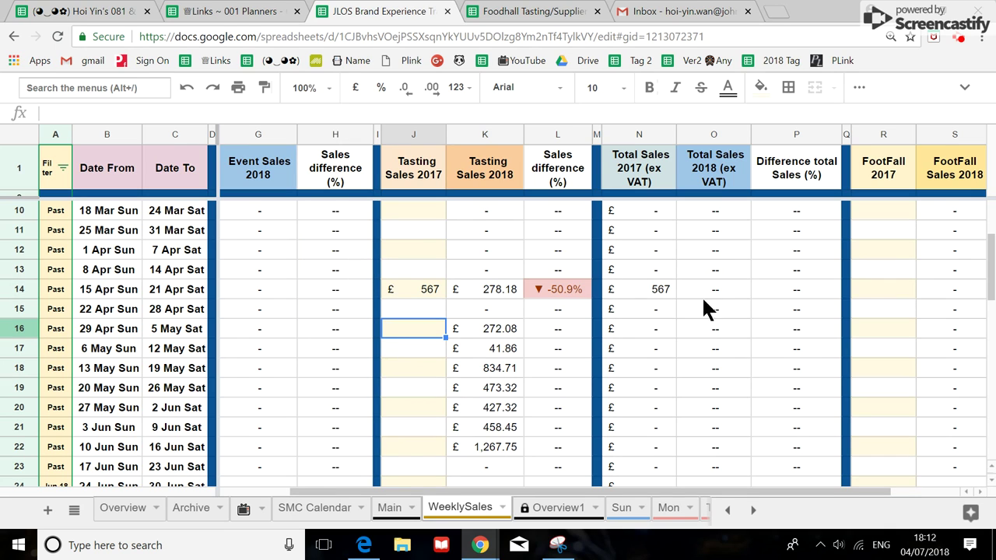
type("45")
left_click(416, 350)
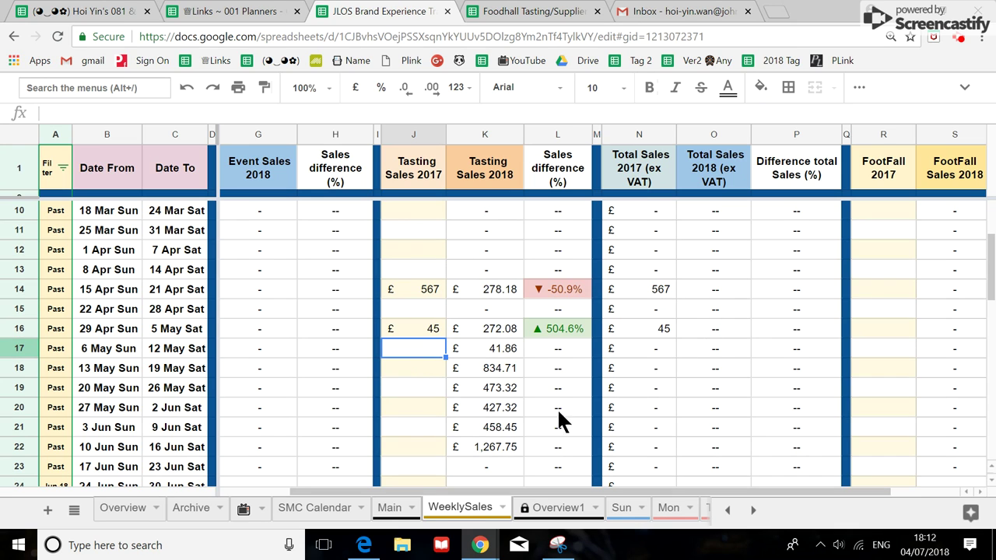
scroll(493, 481, "left", 2)
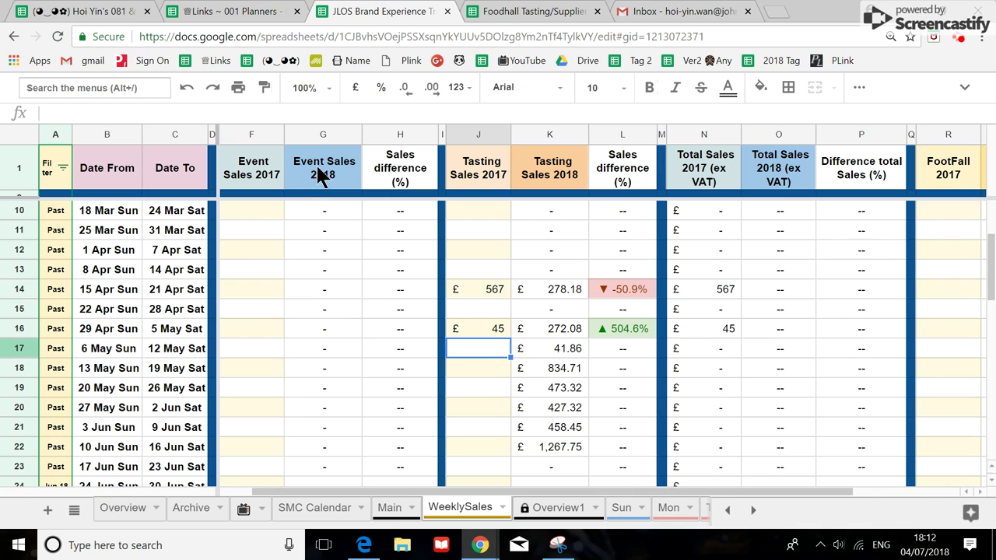
Enter Main-sheet event sales 2334, 34 and 53 in S99:S101, confirm the £2,421 sum, then view WeeklySales
left_click(391, 509)
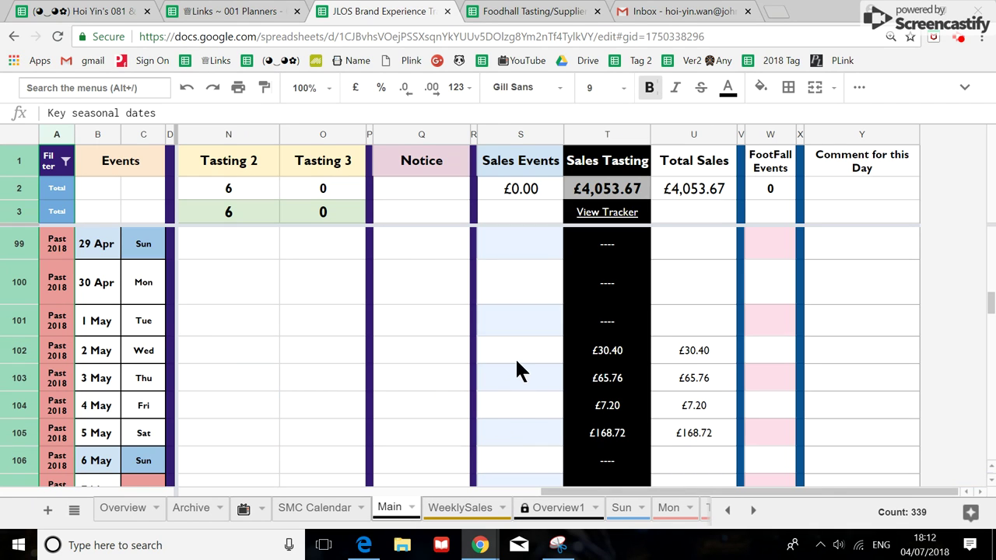
scroll(280, 361, "up", 1)
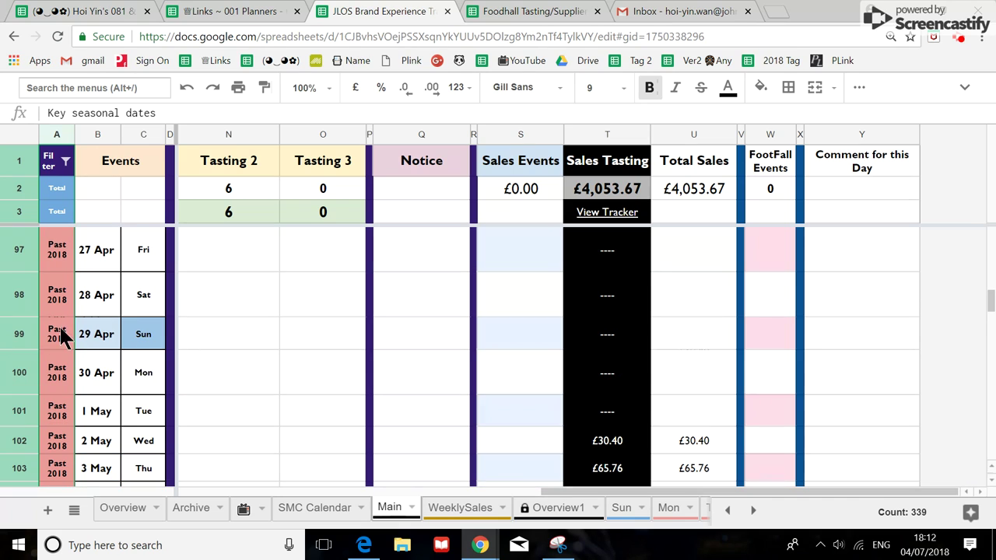
left_click(516, 348)
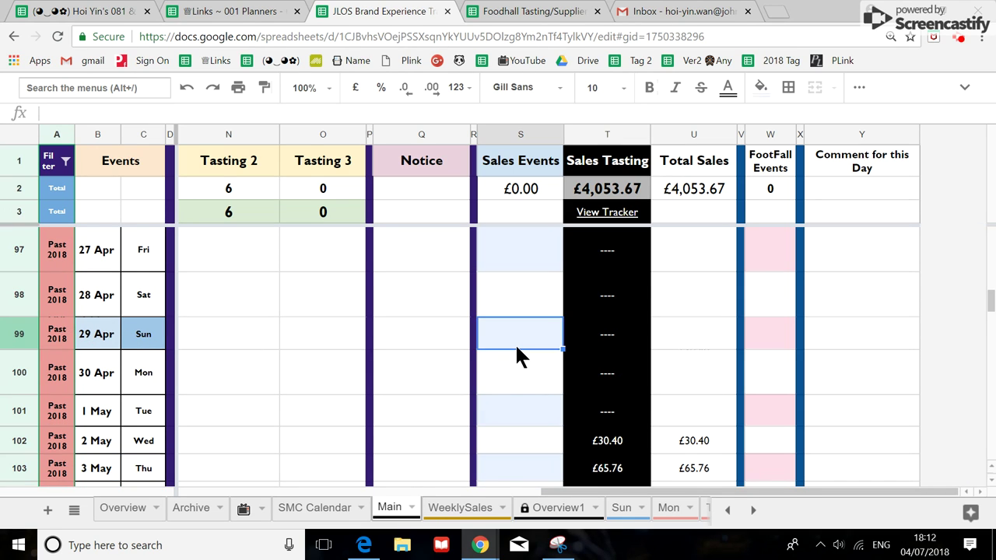
type("2334")
key("Return")
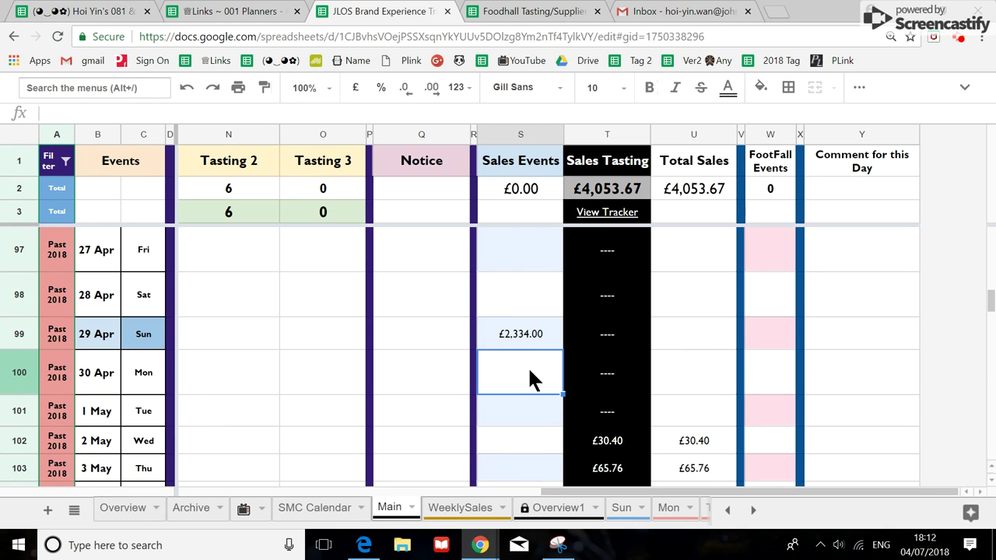
type("34")
key("Return")
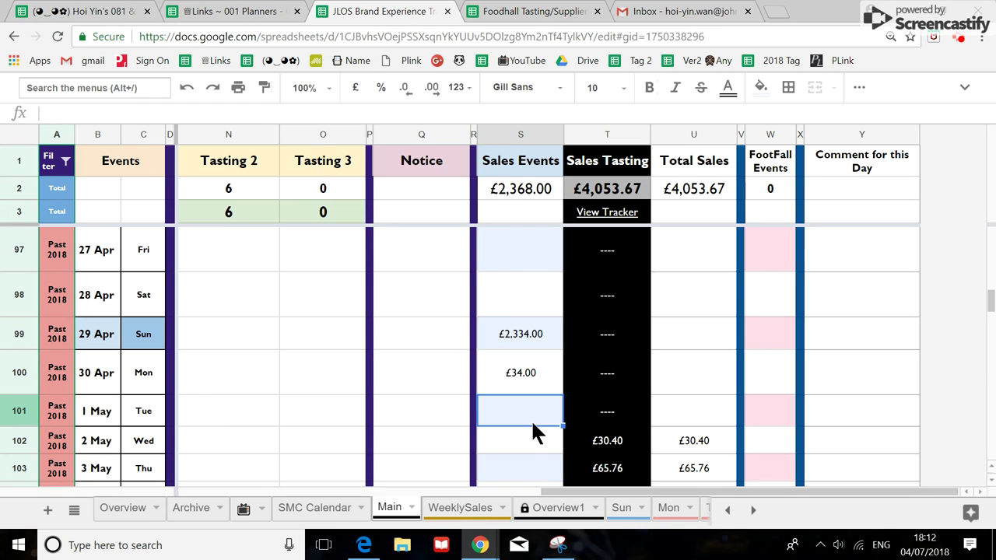
type("53")
key("Return")
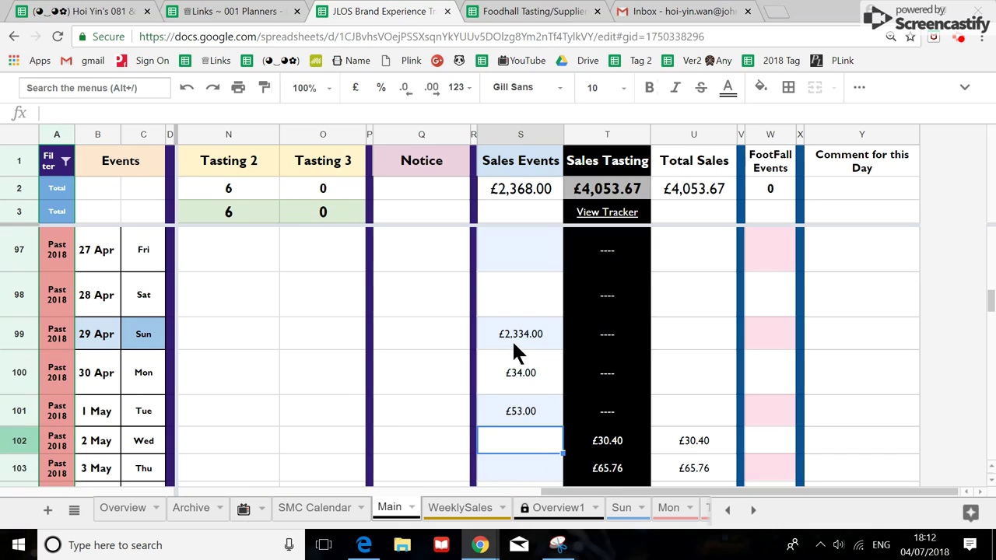
left_click_drag(512, 339, 511, 412)
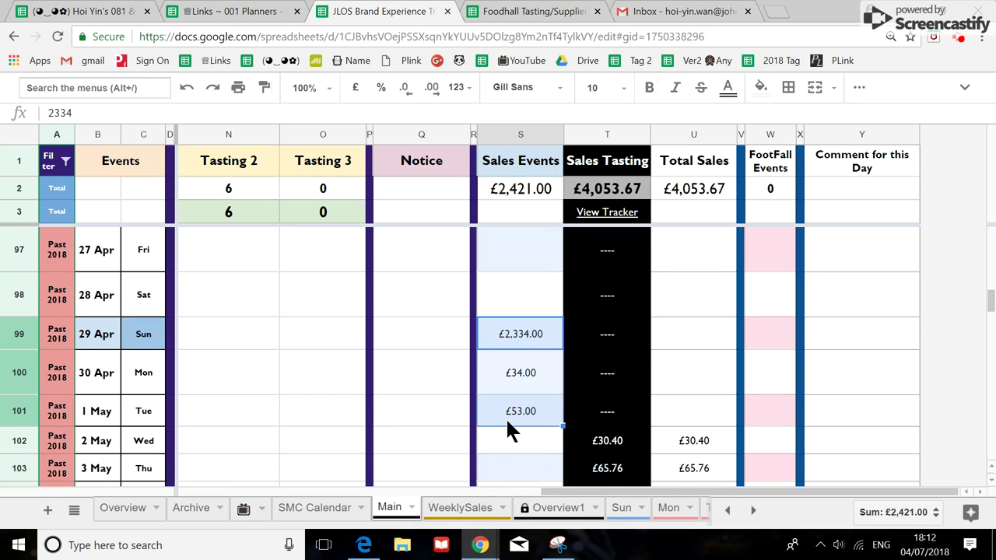
left_click(459, 507)
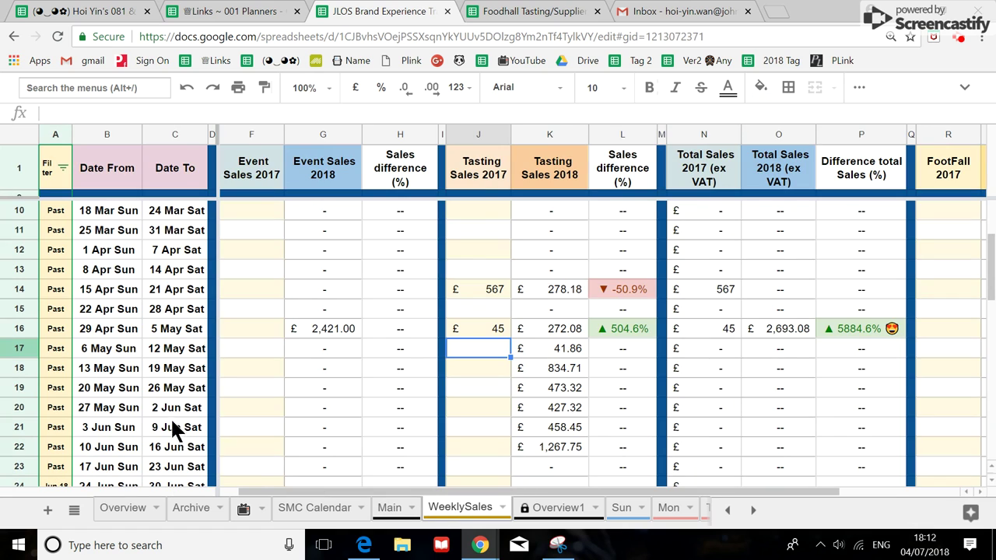
Enter 23345 in F16 as 2017 event sales for the 29 Apr week, then return to Main
left_click(255, 333)
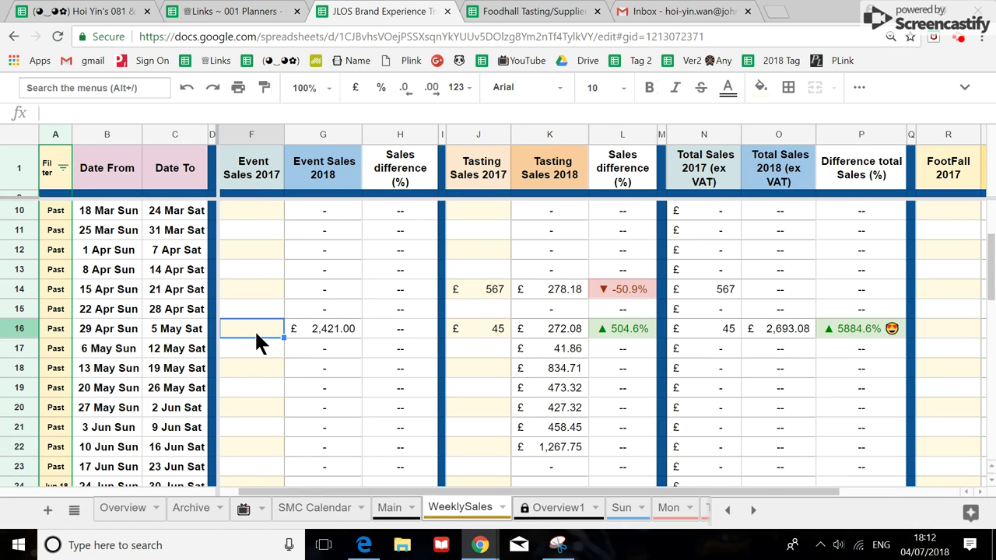
type("23345")
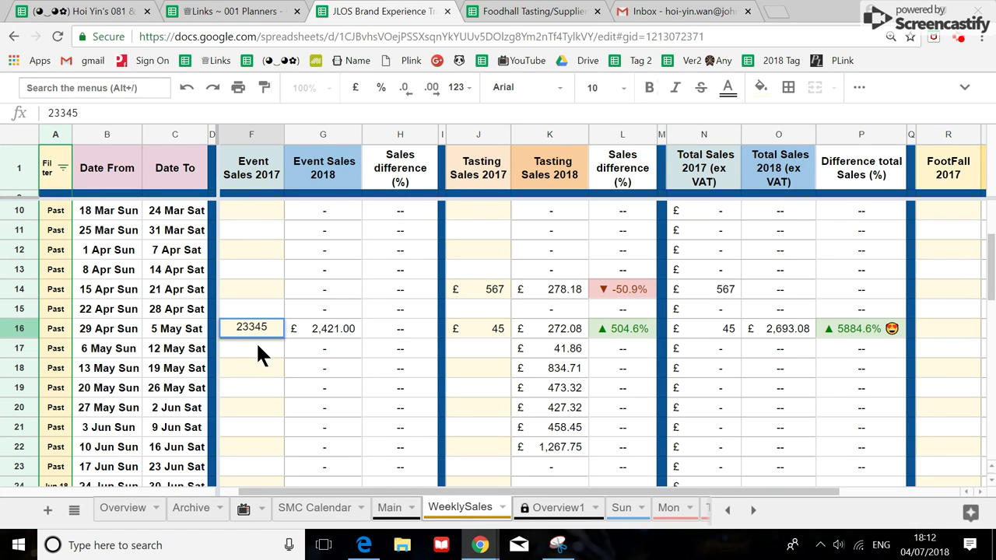
key("Return")
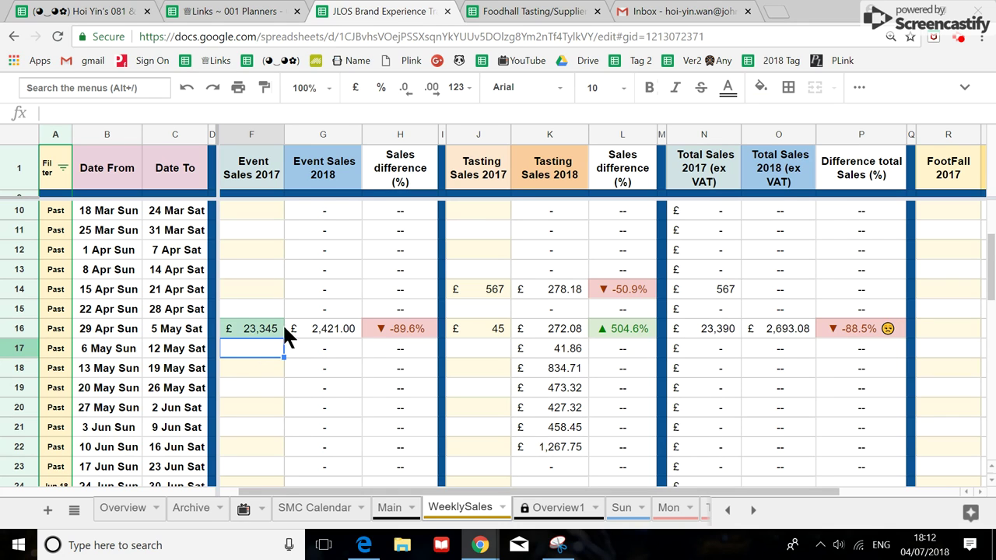
left_click_drag(364, 486, 534, 520)
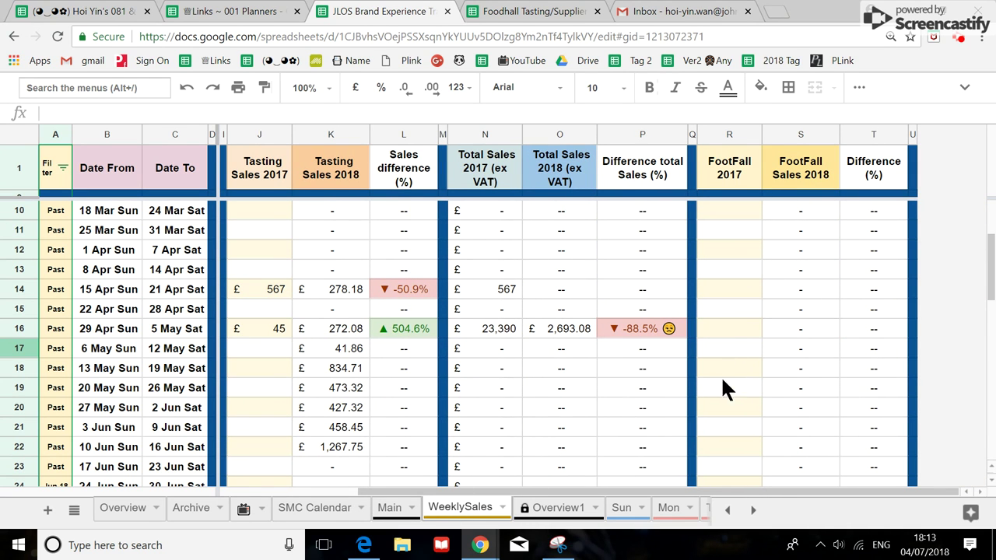
left_click(395, 517)
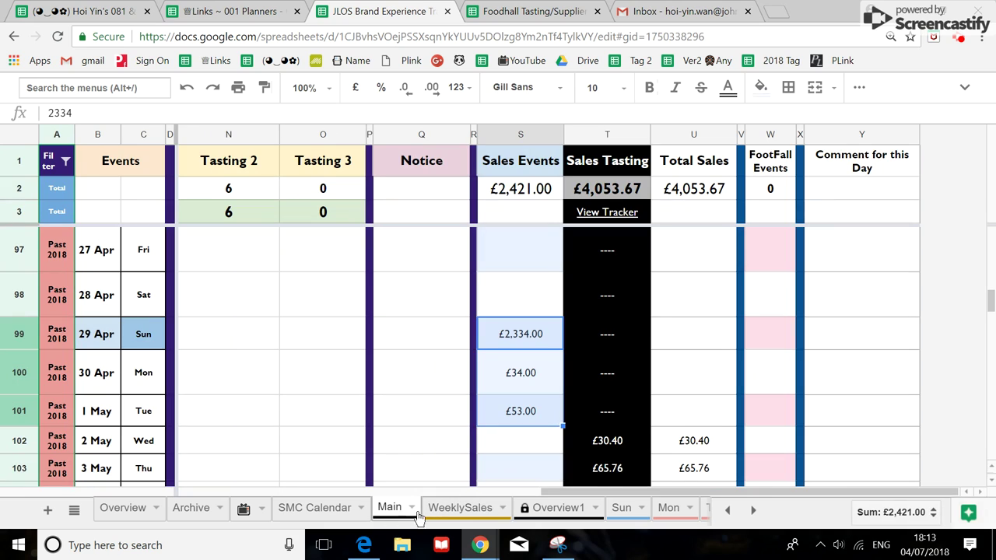
Enter footfall 234, 42 and 65 in W99:W101, correcting the 1 May entry from 23 to 65
left_click(767, 336)
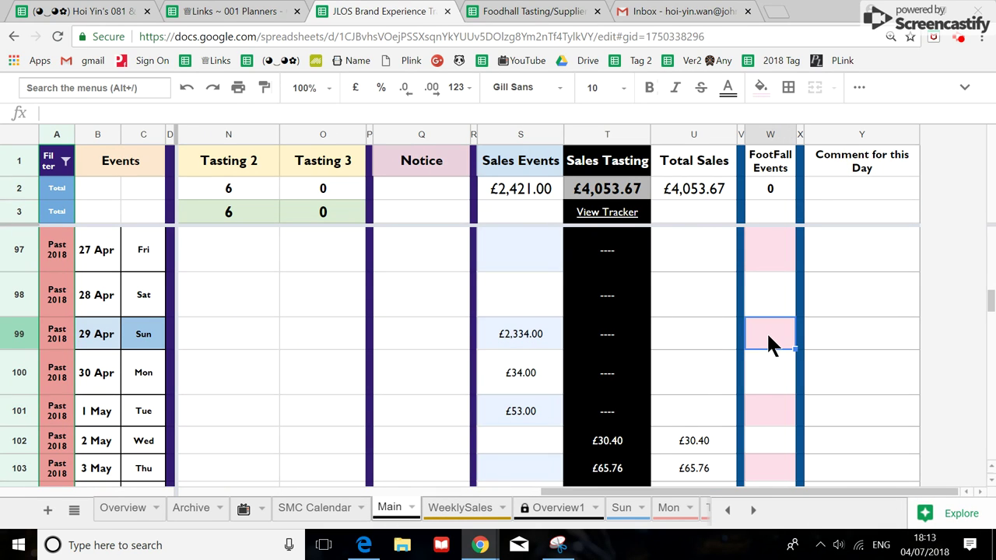
type("234")
key("Return")
type("42")
key("Return")
type("23")
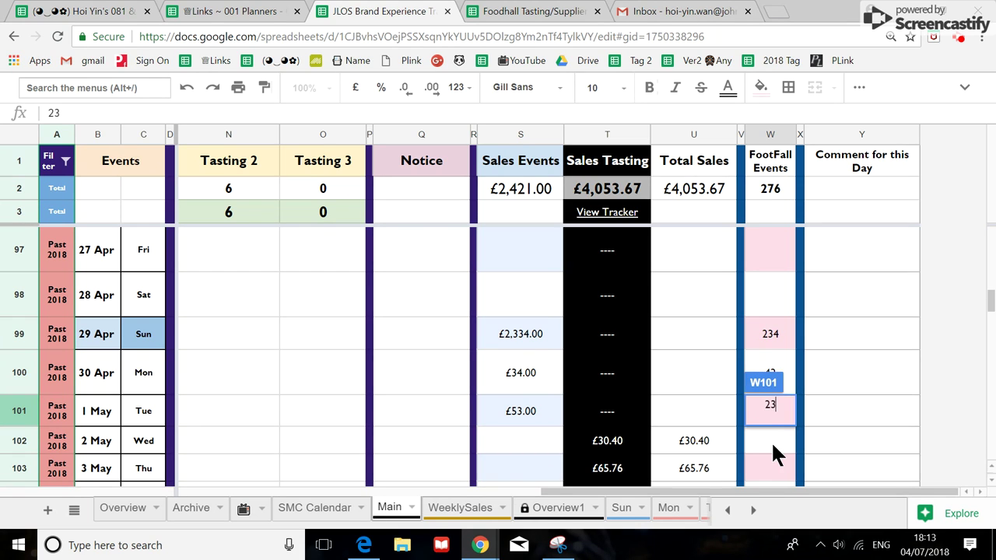
key("Return")
left_click(774, 411)
type("65")
key("Return")
Select W99:W101 to confirm the footfall sum of 341, then view WeeklySales
left_click(756, 340)
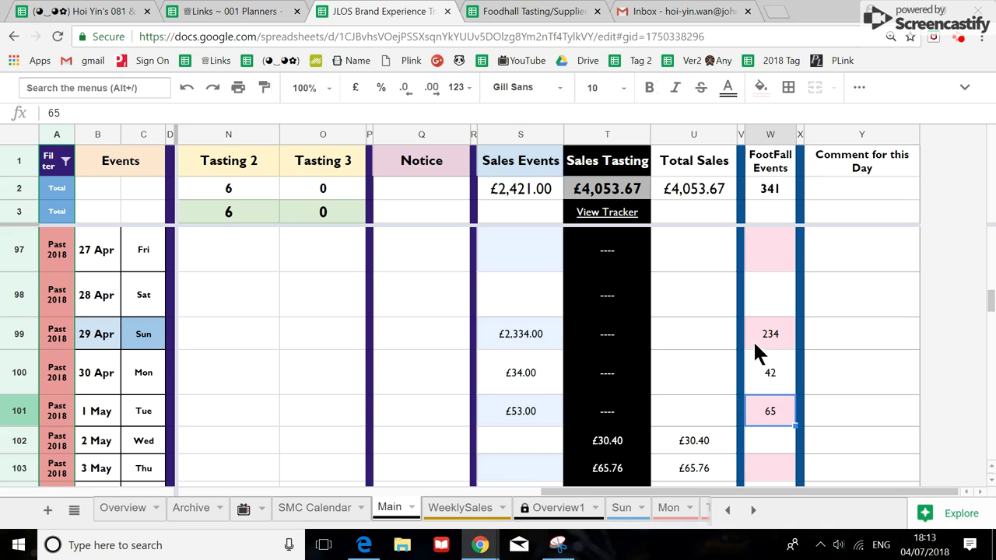
left_click_drag(772, 402, 780, 420)
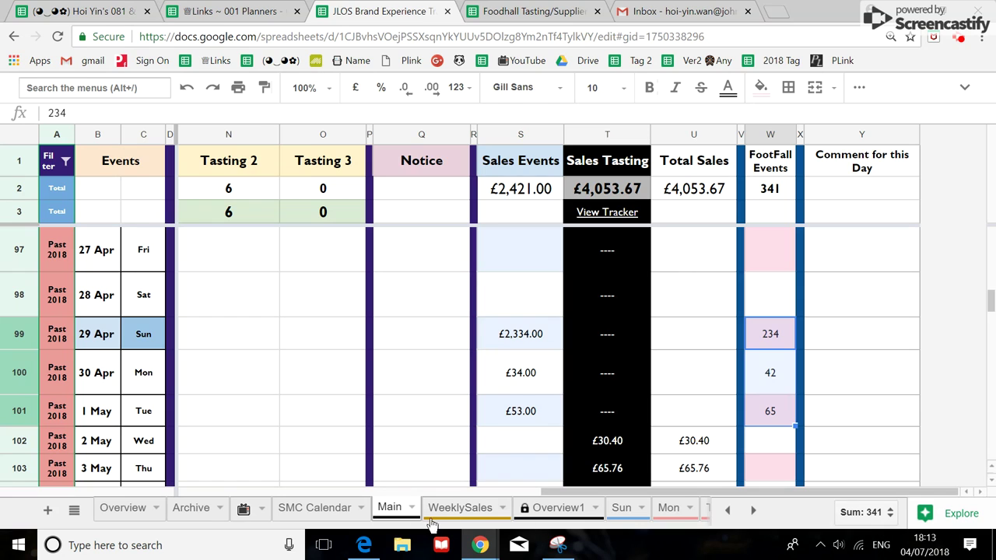
left_click(460, 521)
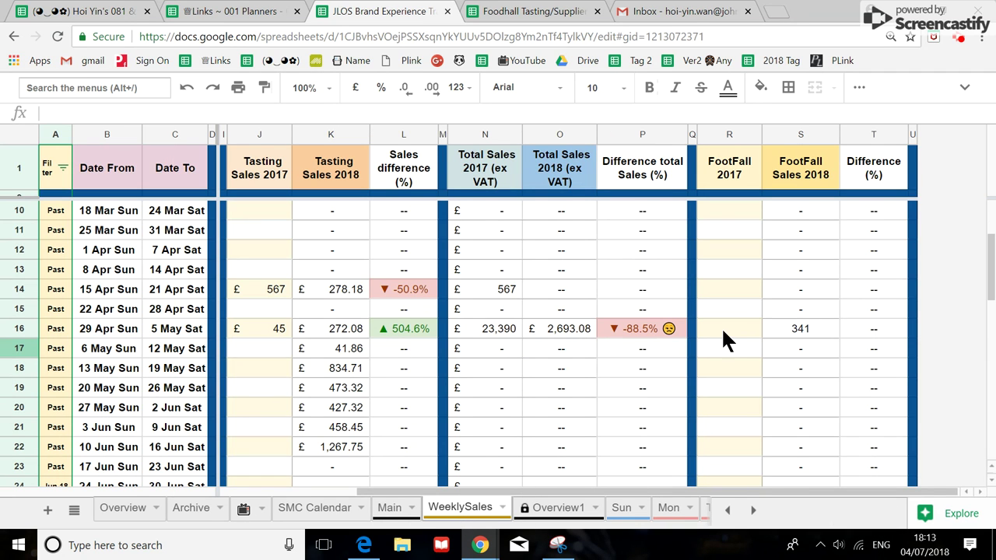
Try a 2017 footfall of 435 in R16 for the 29 Apr week, then delete it
left_click(717, 334)
type("4")
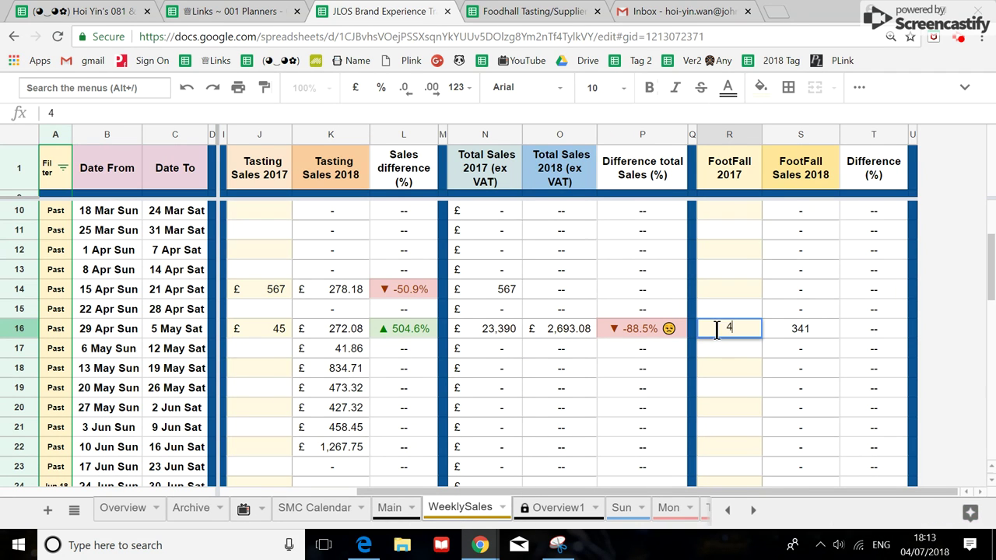
type("35")
key("Return")
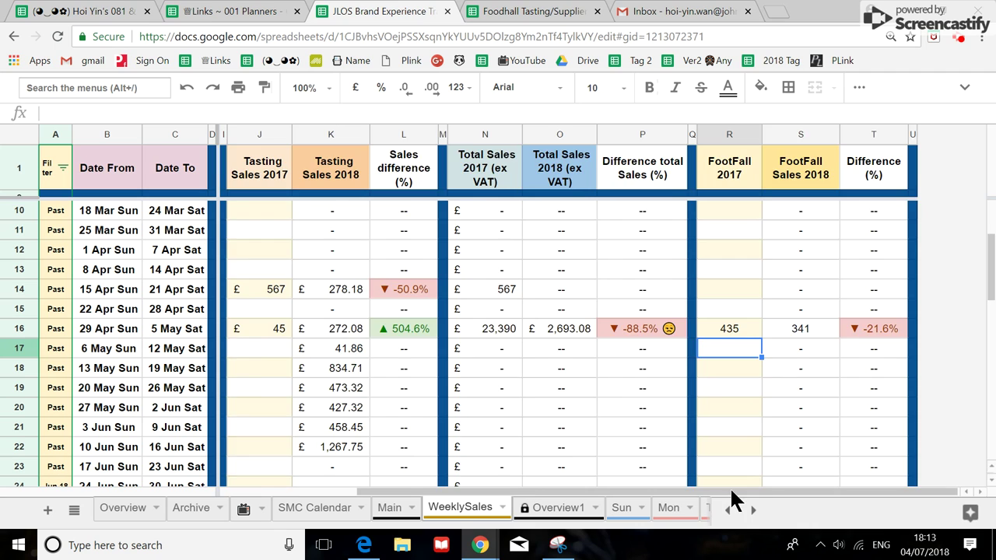
mouse_move(729, 490)
left_mouse_down()
mouse_move(594, 490)
mouse_move(723, 507)
mouse_move(730, 494)
left_mouse_up()
left_click(722, 326)
key("Delete")
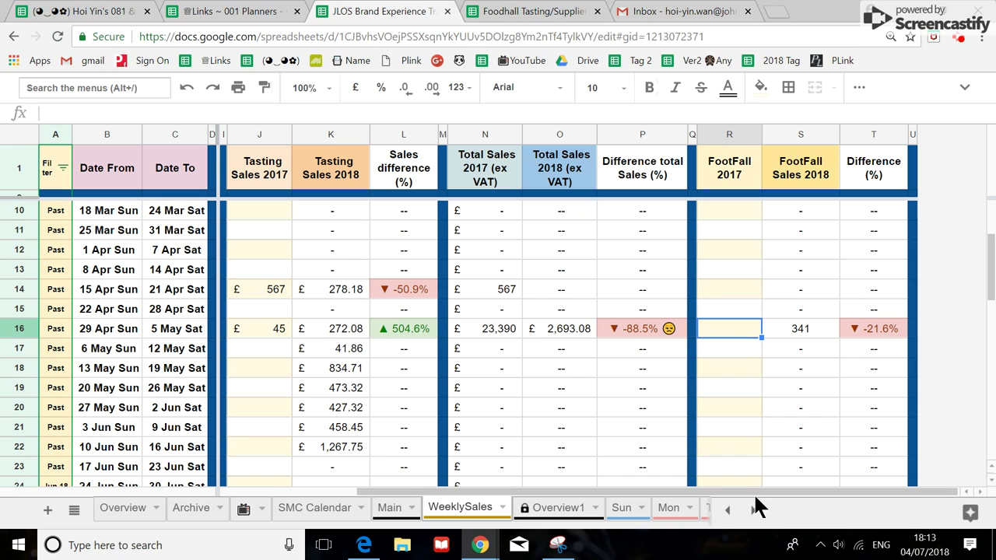
Clear the test 2017 tasting sales in J14:J16 and the 2017 event sales in F16
left_click_drag(754, 489, 608, 490)
left_click_drag(491, 294, 495, 330)
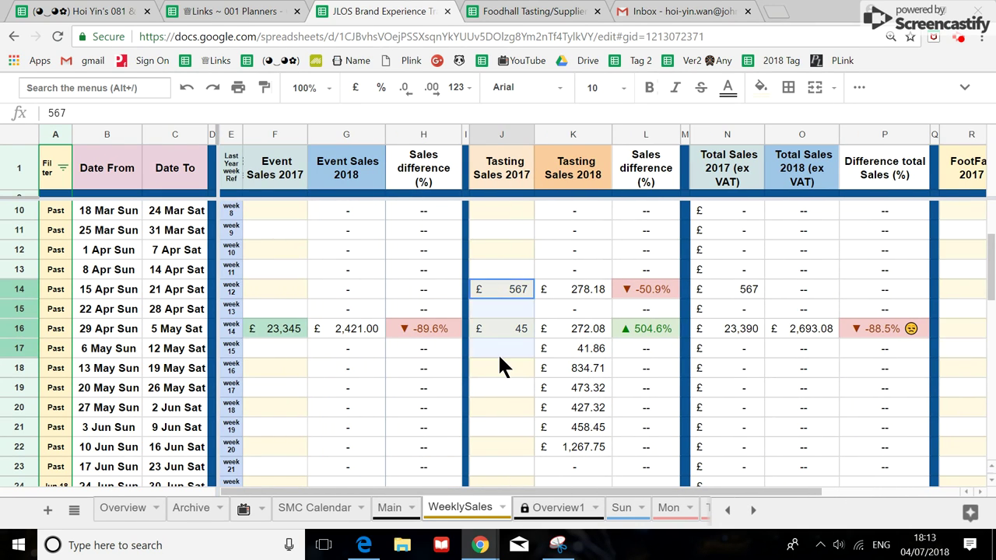
key("Delete")
left_click(267, 324)
key("Delete")
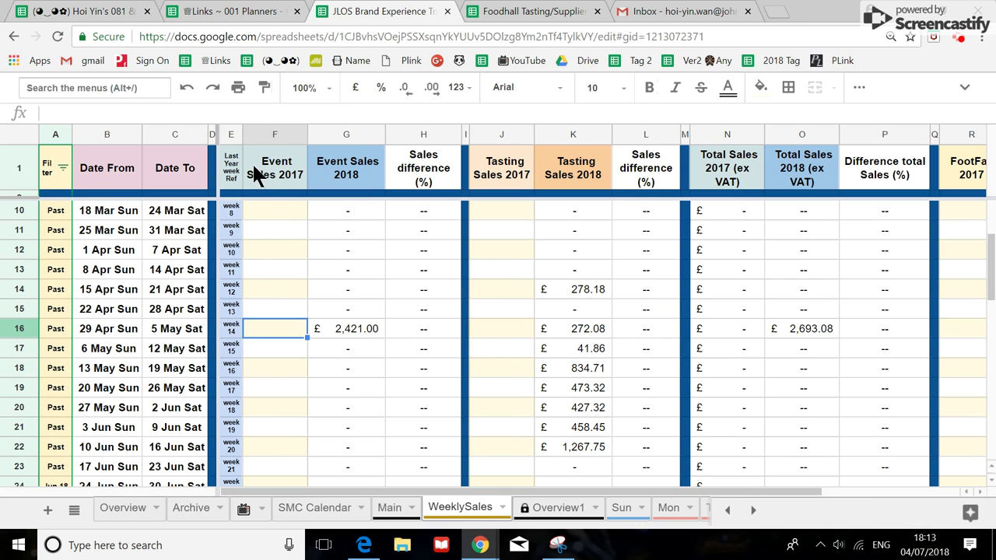
Select the 2017 event sales, tasting sales and footfall columns to confirm they are empty
left_click_drag(278, 229, 276, 426)
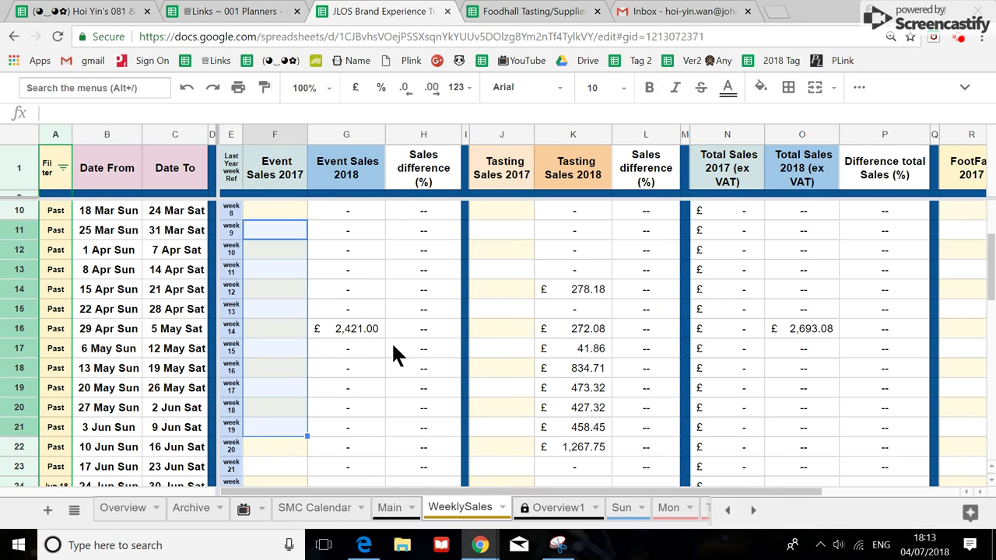
left_click_drag(484, 232, 505, 404)
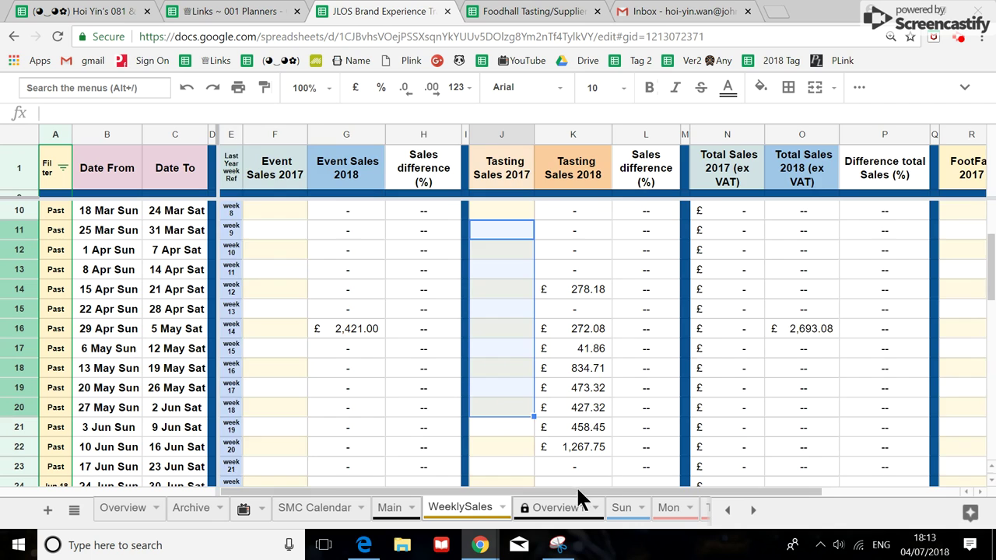
left_click_drag(576, 492, 724, 493)
left_click_drag(719, 231, 731, 369)
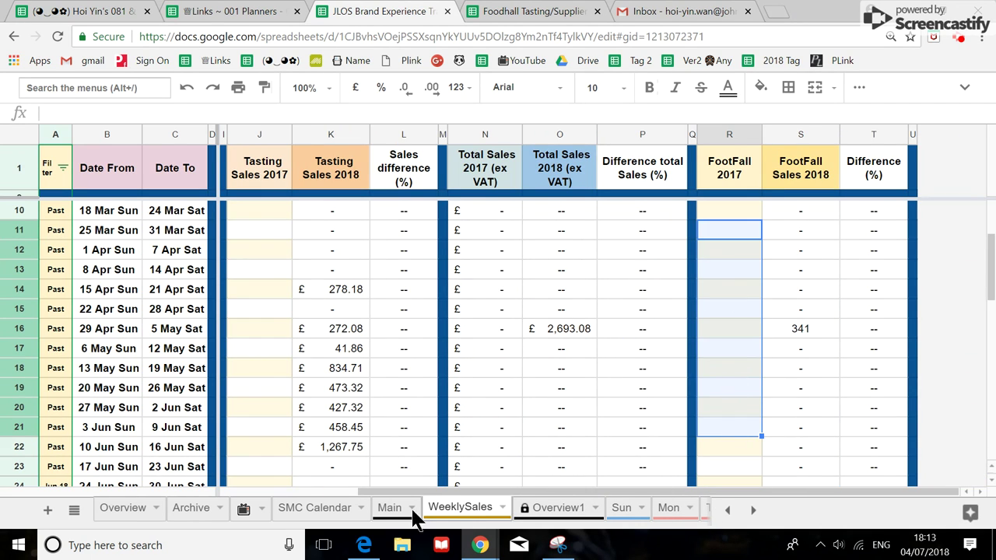
Delete the test footfall in W99:W102 and event sales in S99:S101 on the Main sheet
left_click(389, 510)
scroll(659, 429, "down", 1)
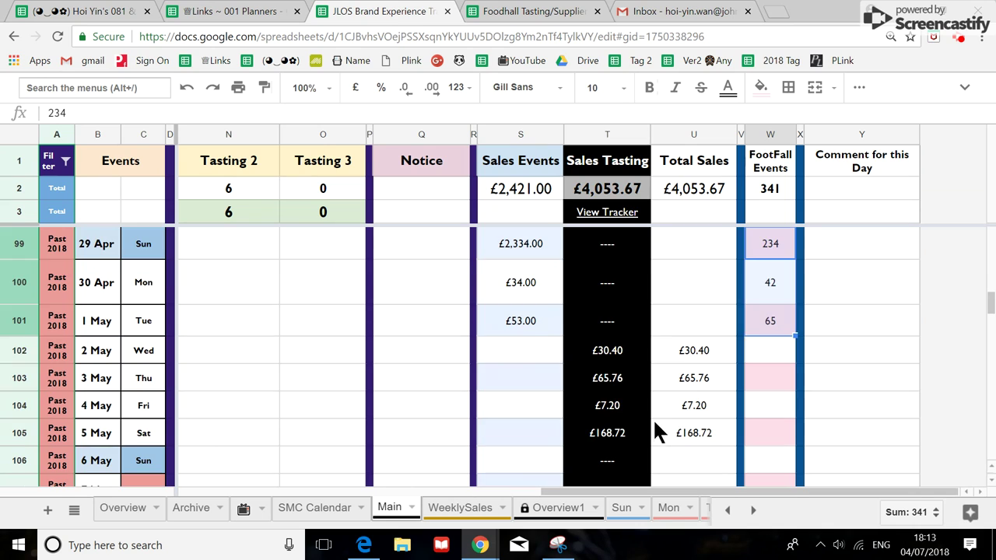
left_click_drag(766, 242, 773, 343)
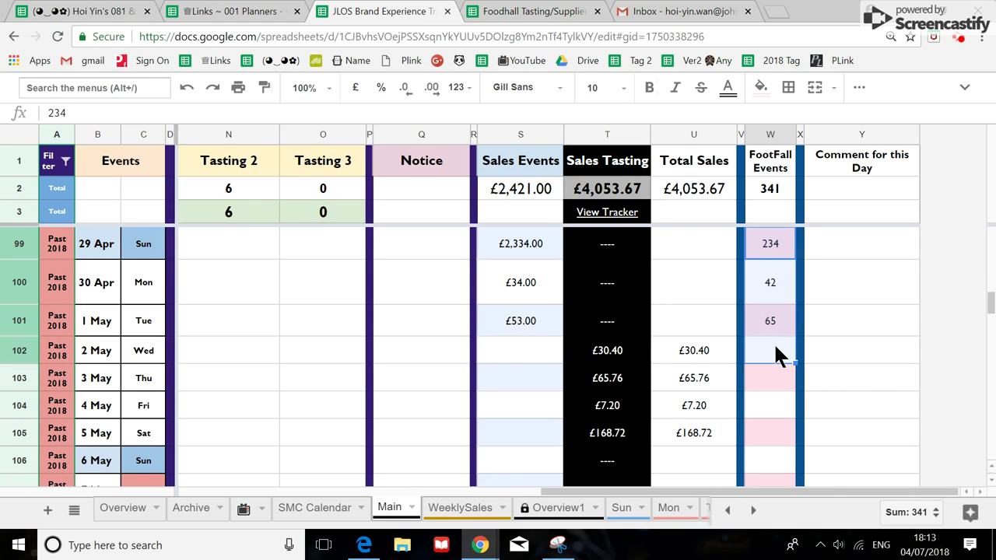
key("Delete")
left_click_drag(522, 243, 524, 335)
key("Delete")
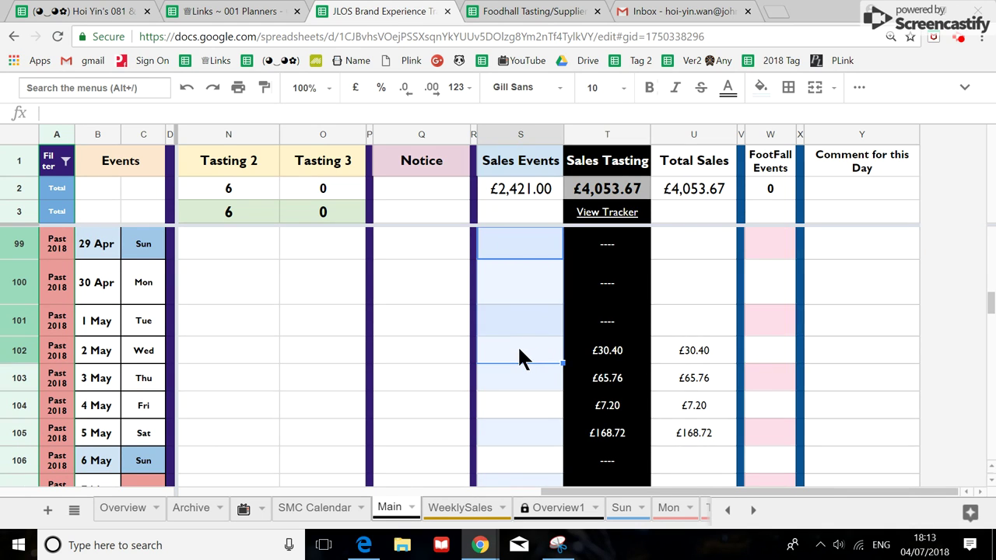
Check the 17–21 Apr event sales and footfall cells, then go to the training links tab
scroll(514, 350, "up", 3)
scroll(510, 372, "up", 2)
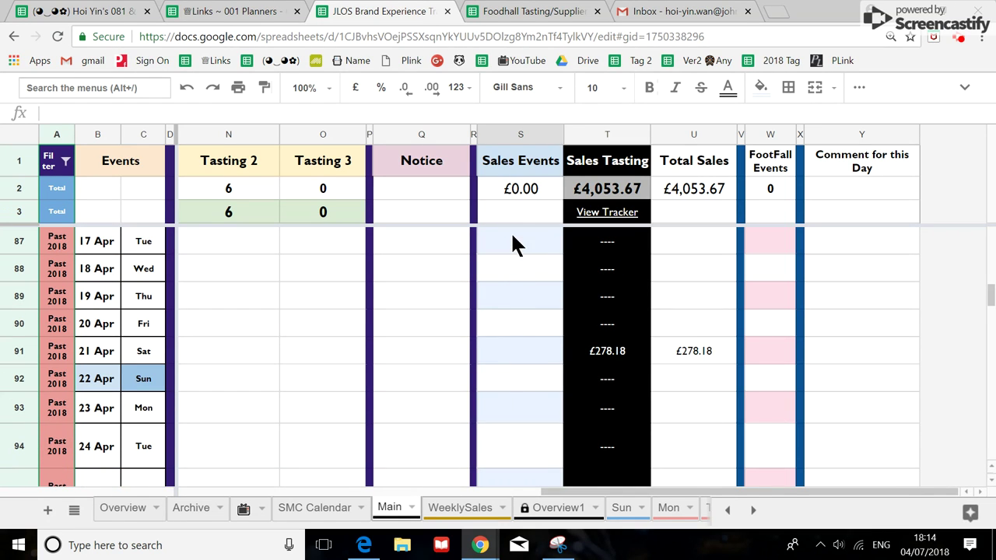
left_click_drag(513, 243, 544, 350)
left_click(762, 297)
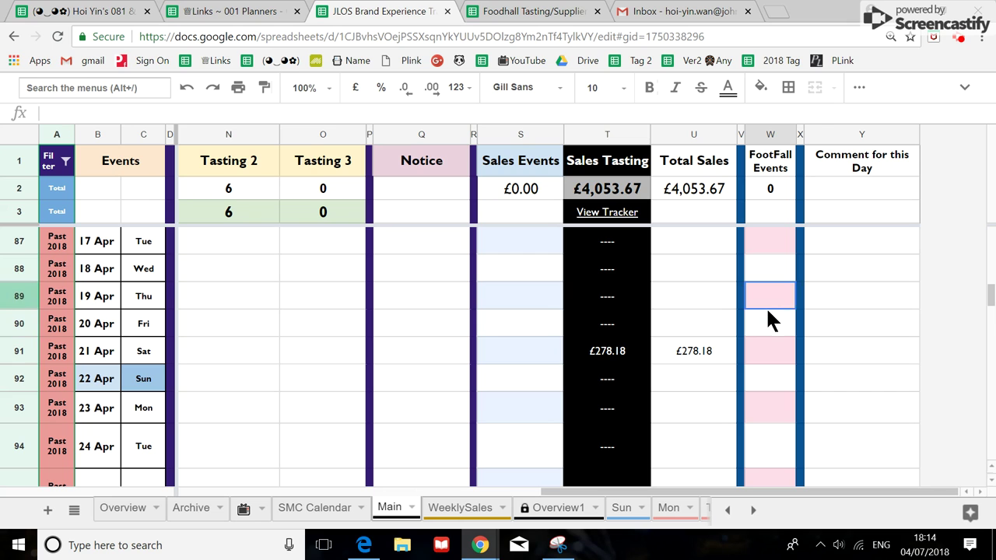
left_click(767, 379)
left_click(525, 286)
left_click(548, 354)
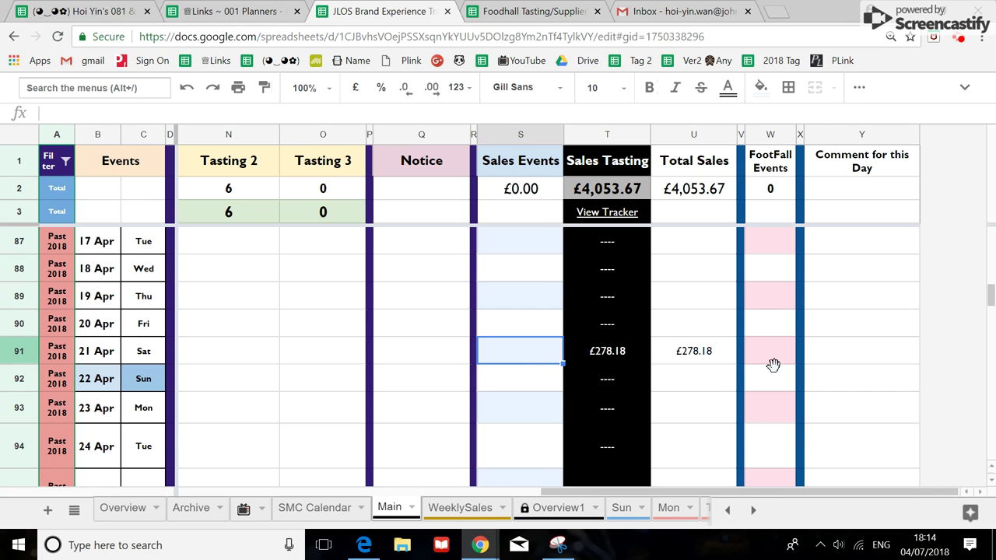
scroll(772, 364, "up", 7)
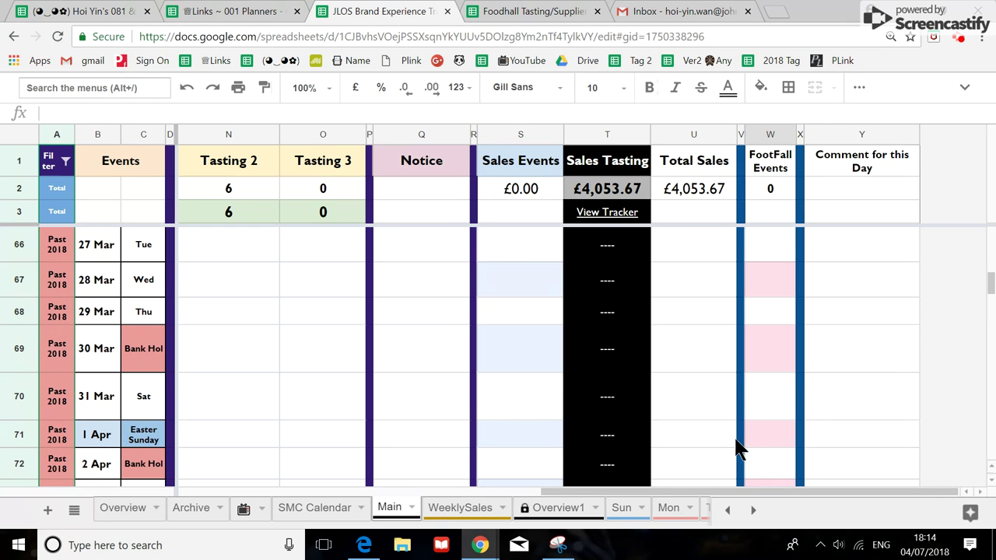
mouse_move(670, 490)
left_mouse_down()
mouse_move(623, 493)
mouse_move(655, 494)
left_mouse_up()
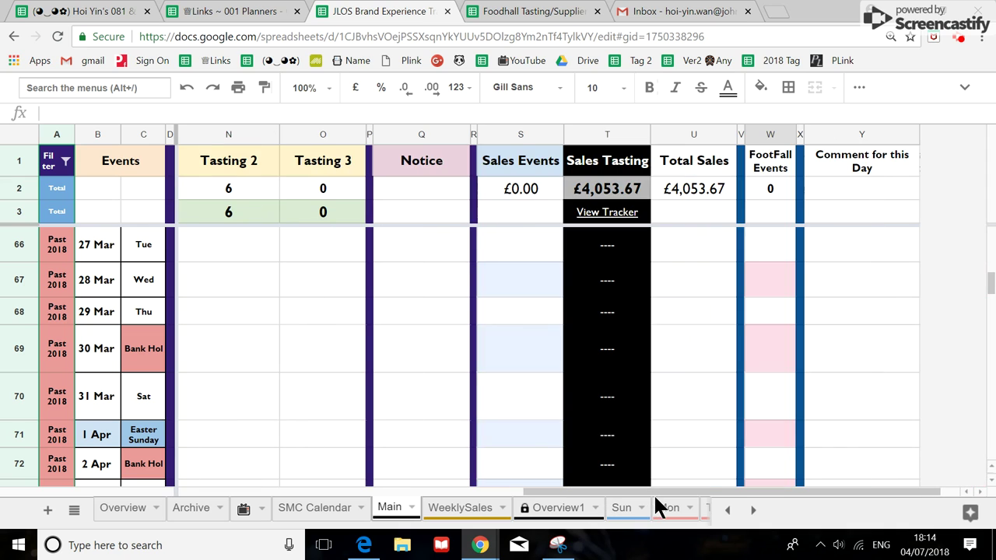
left_click(242, 510)
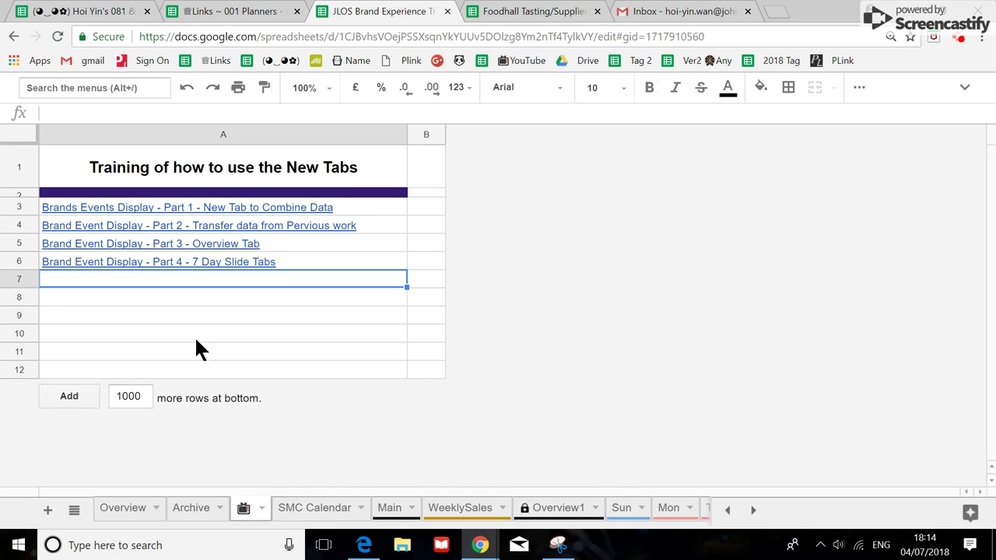
Look through the Sun and Archive sheets, then return to the four Brand Event Display tutorial links
left_click(627, 513)
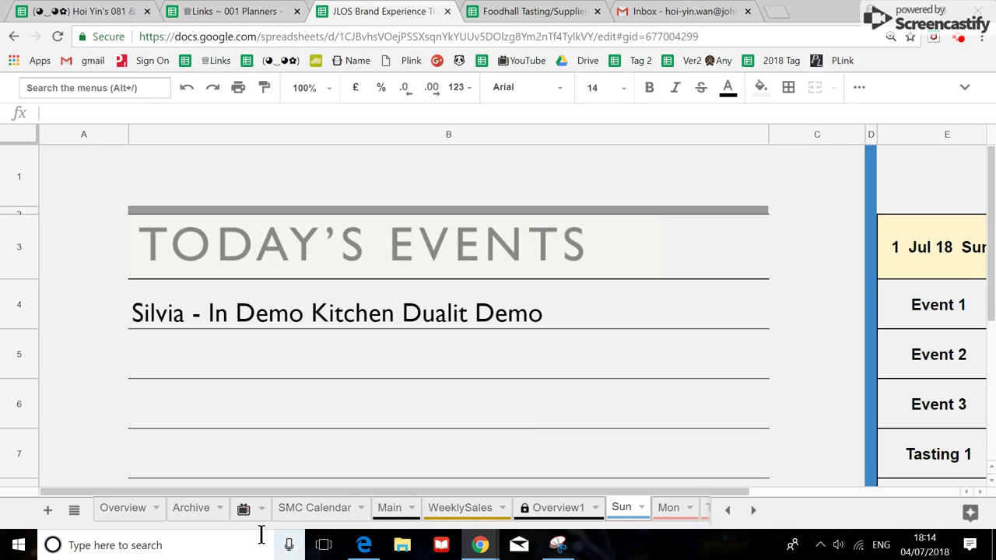
left_click(200, 518)
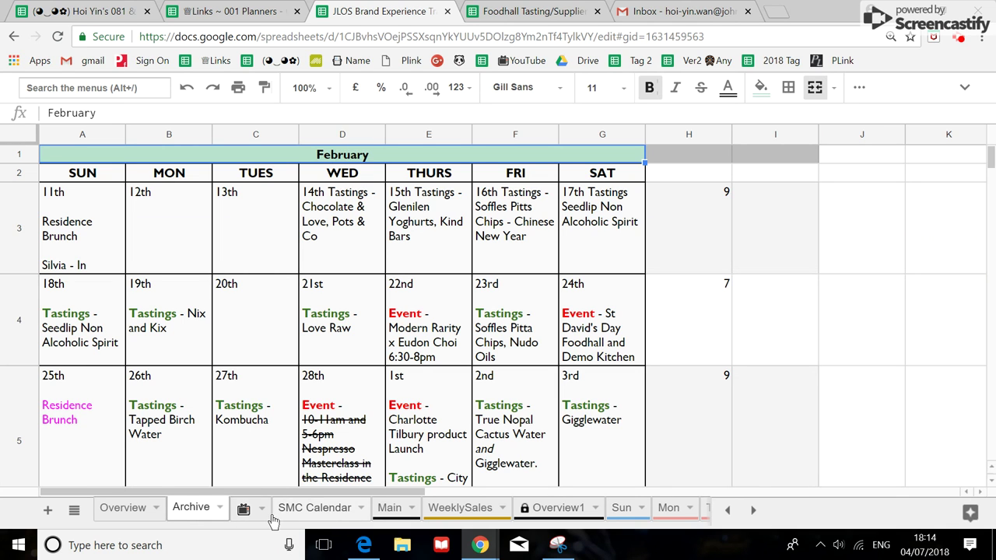
left_click(246, 513)
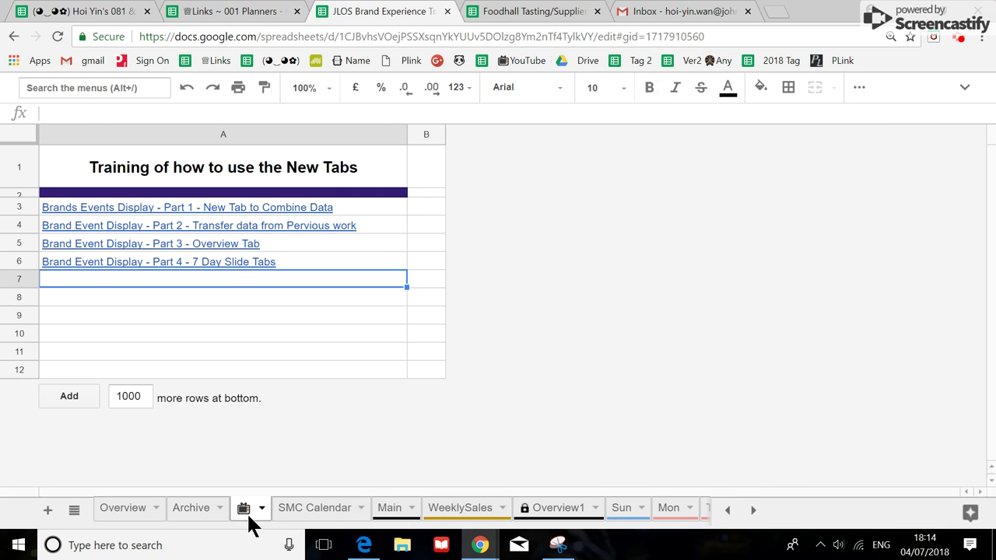
left_click(228, 292)
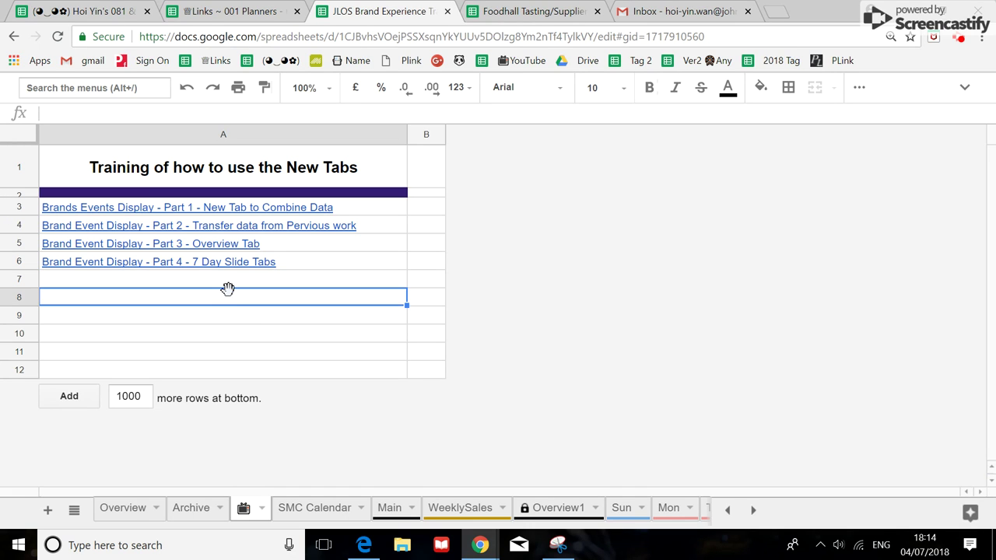